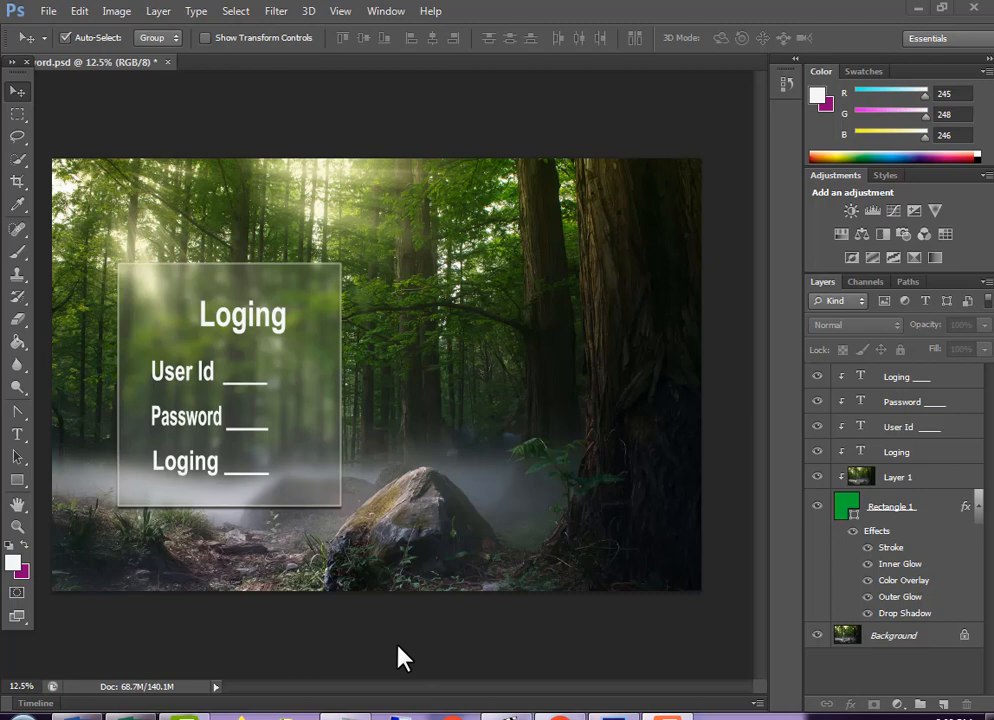
Step: Preview the finished login design in full screen without panels, and return to the normal view
key(f)
key(Tab)
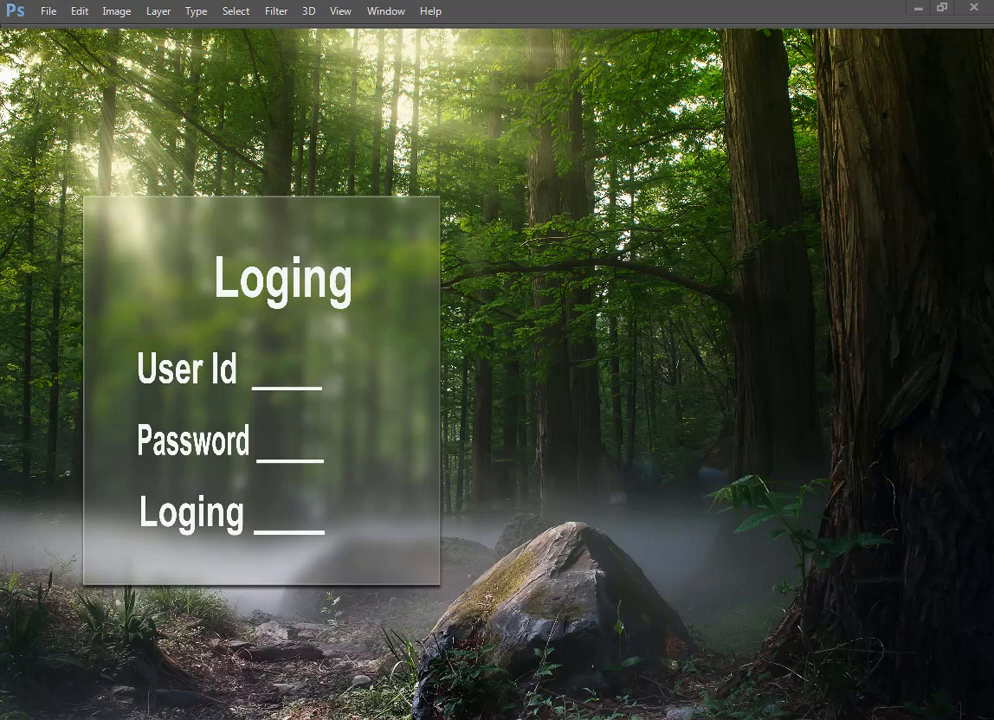
key(f)
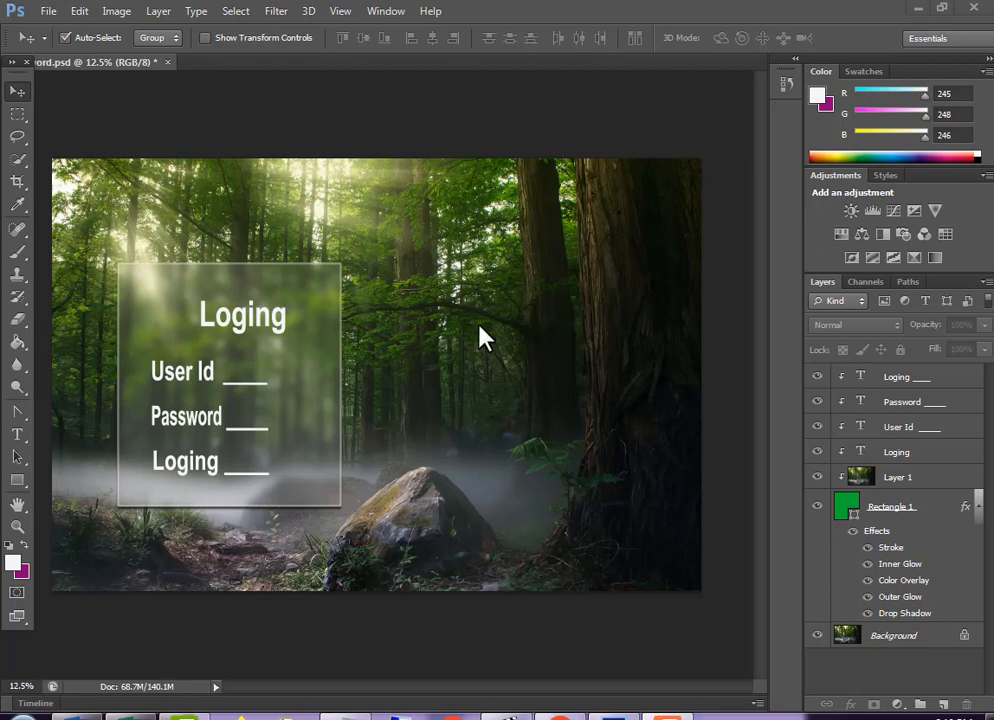
Step: Close the finished login design document and open the original forest photo
click(169, 62)
click(514, 284)
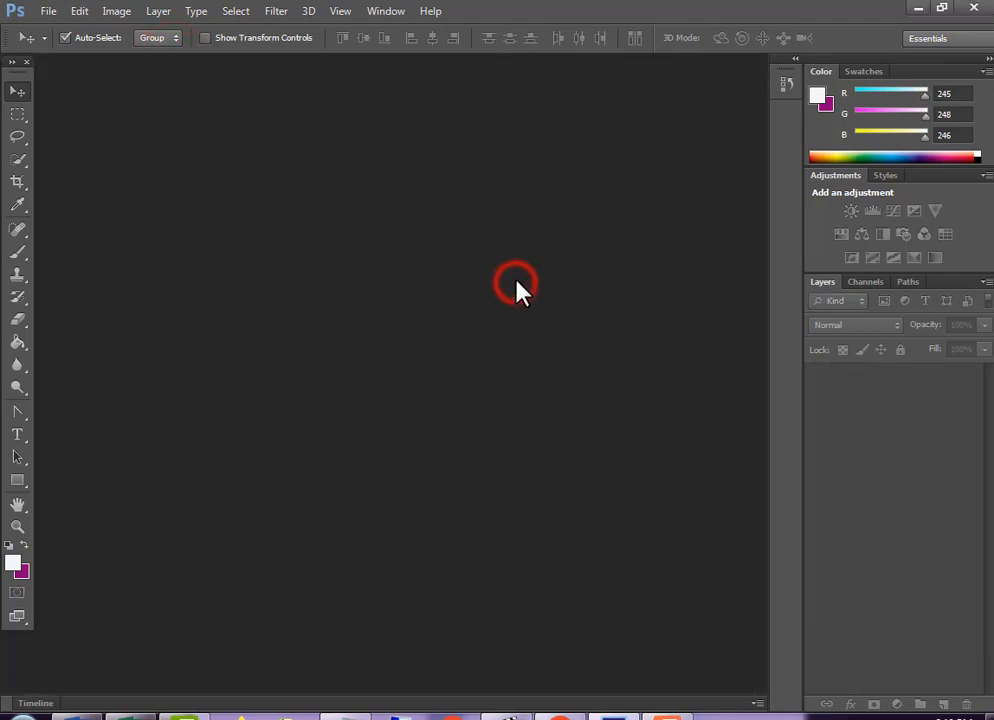
double_click(459, 480)
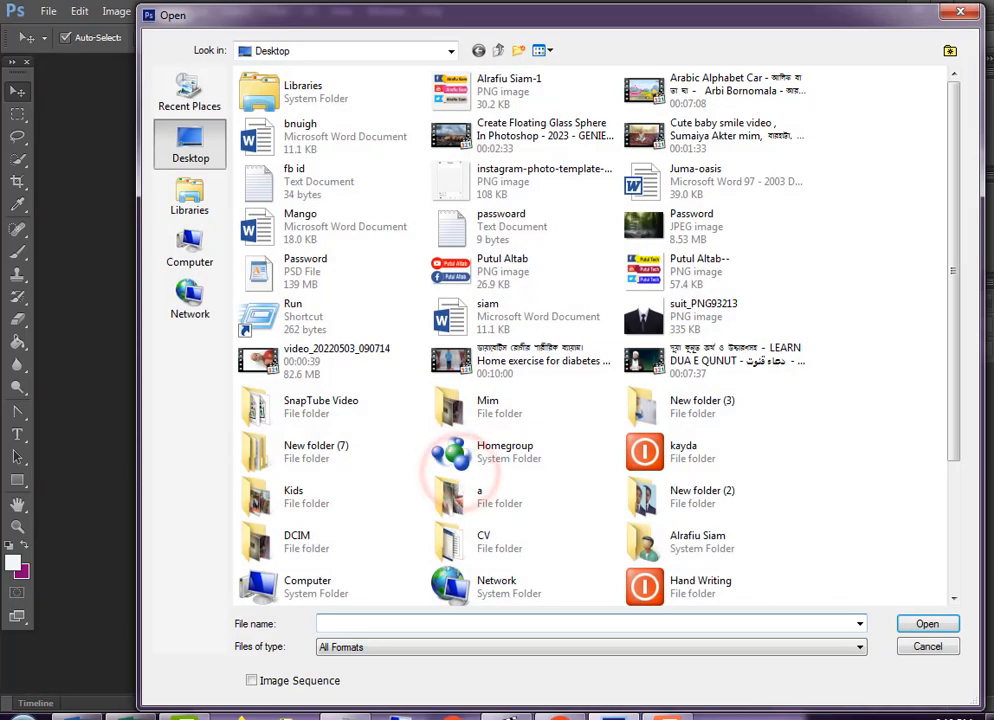
click(960, 11)
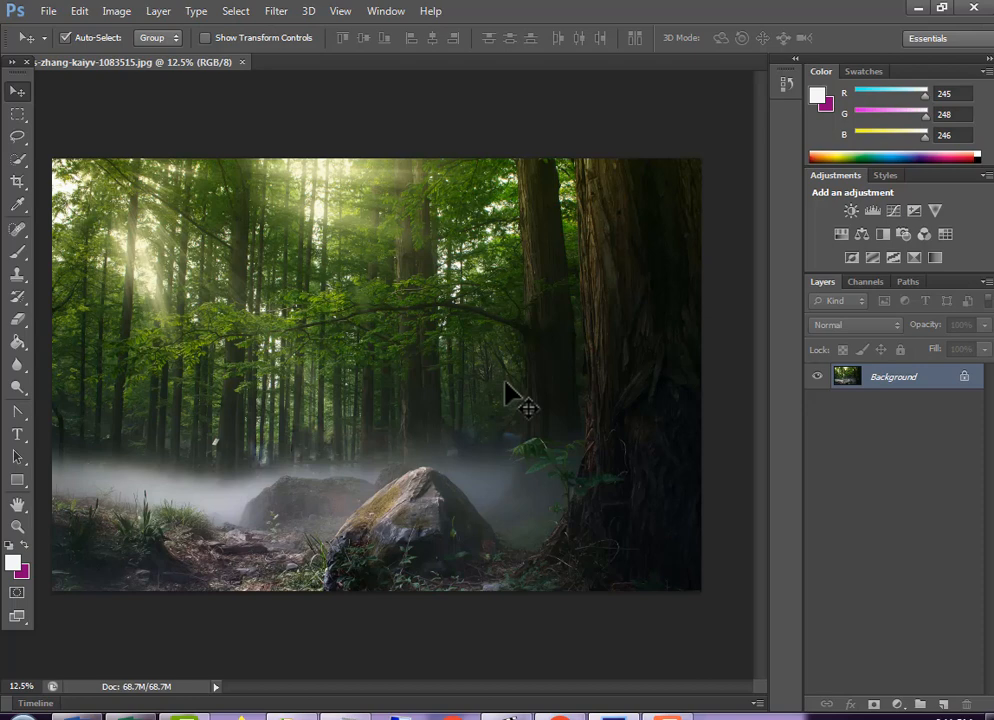
Step: Duplicate the forest photo's Background layer
click(930, 384)
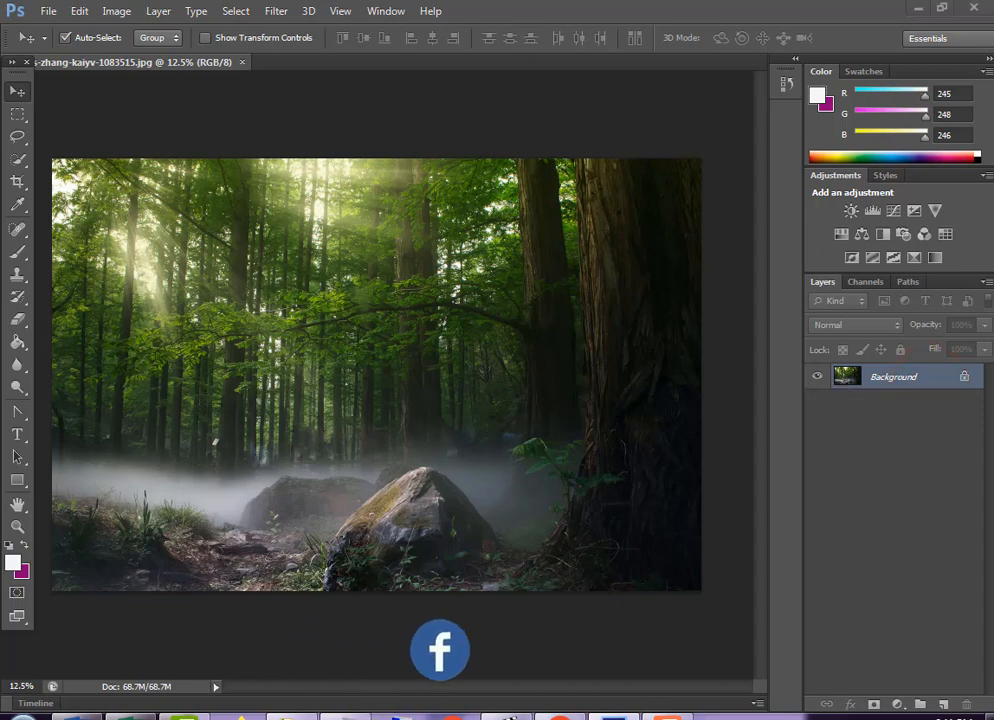
click(400, 714)
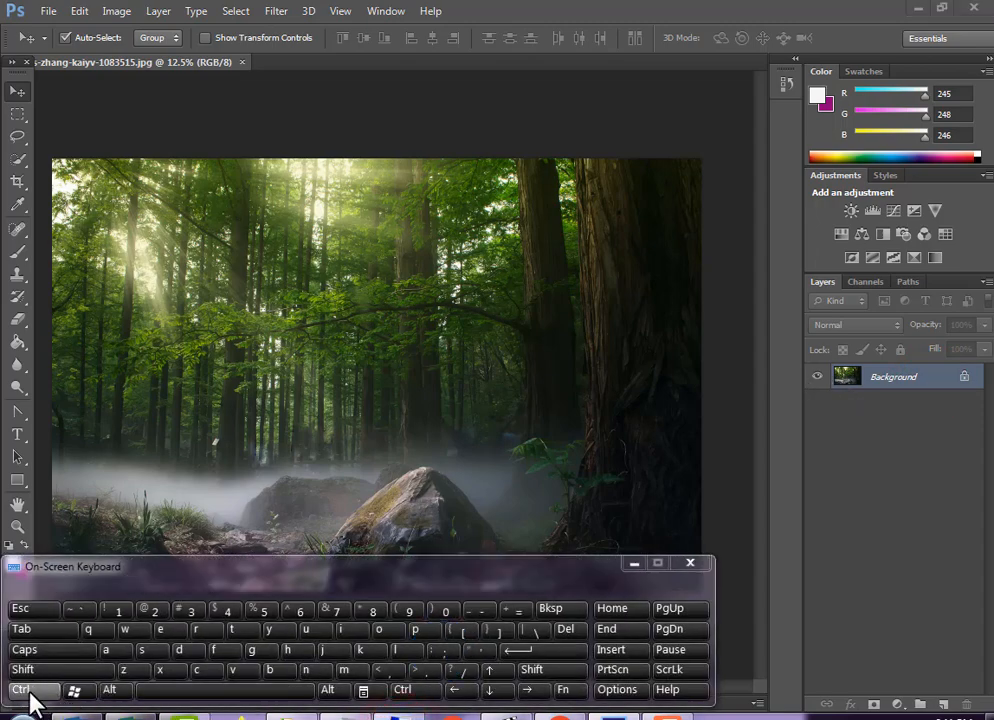
click(30, 690)
click(326, 650)
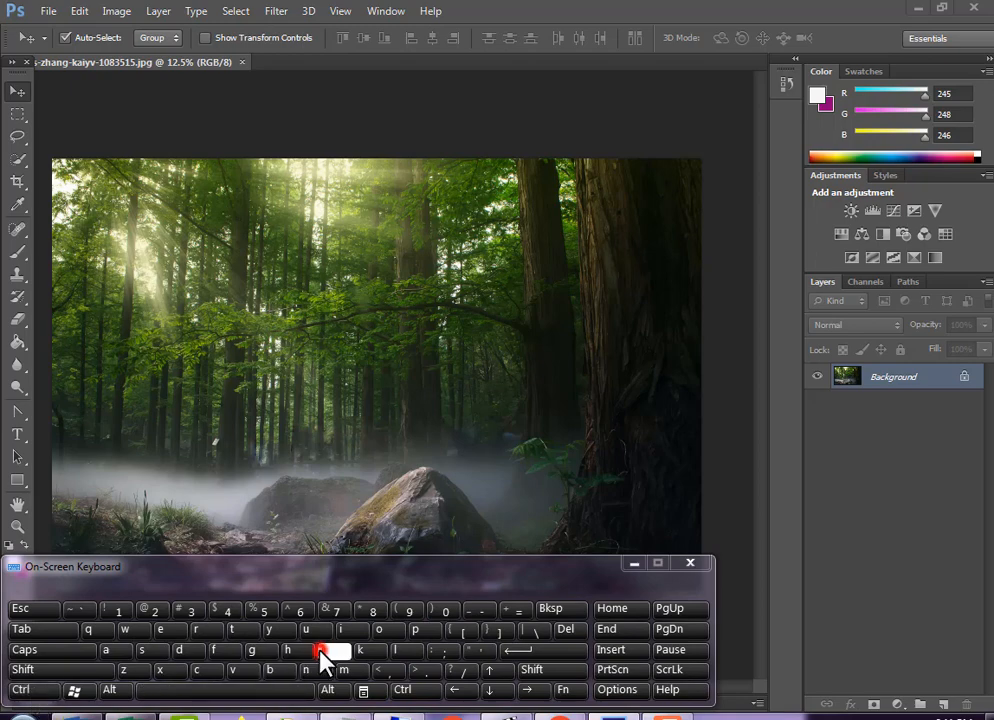
click(690, 564)
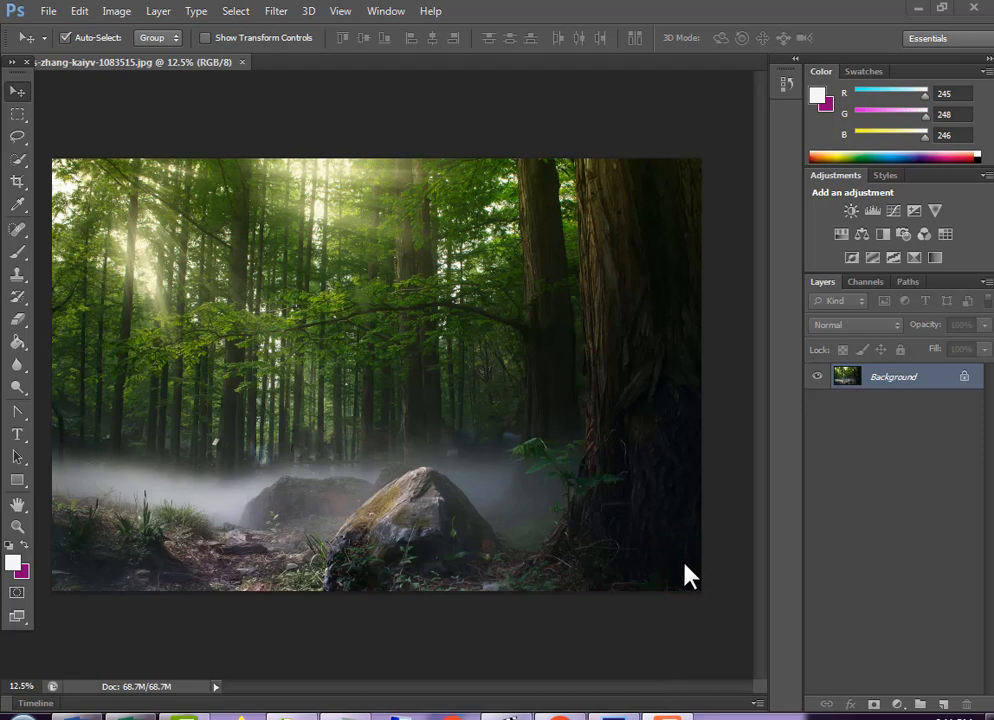
click(922, 381)
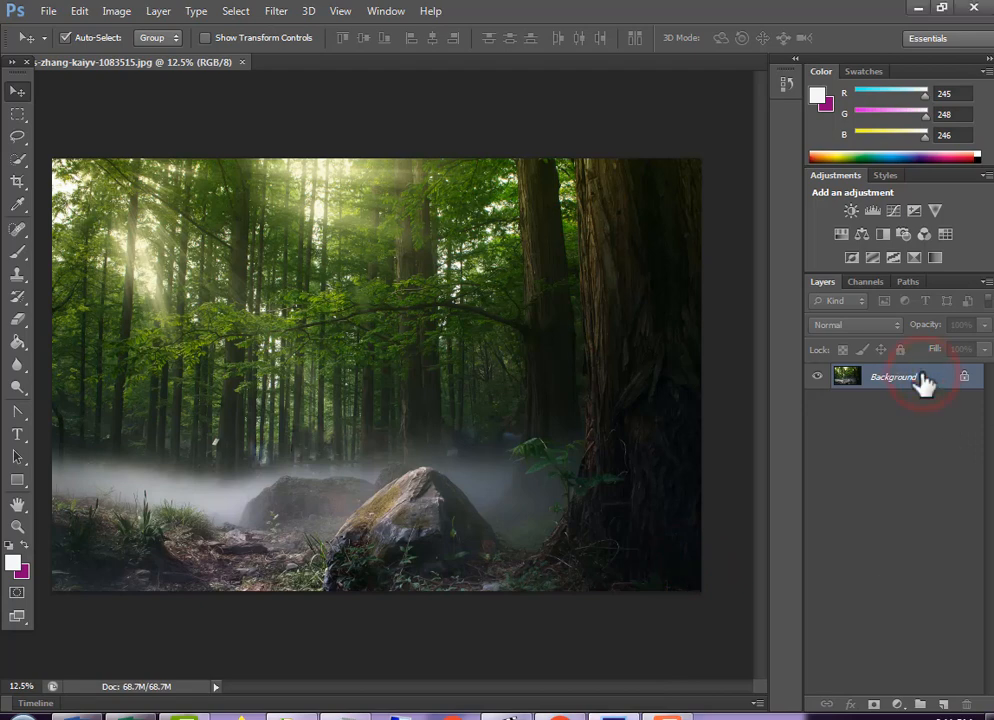
key(ctrl+j)
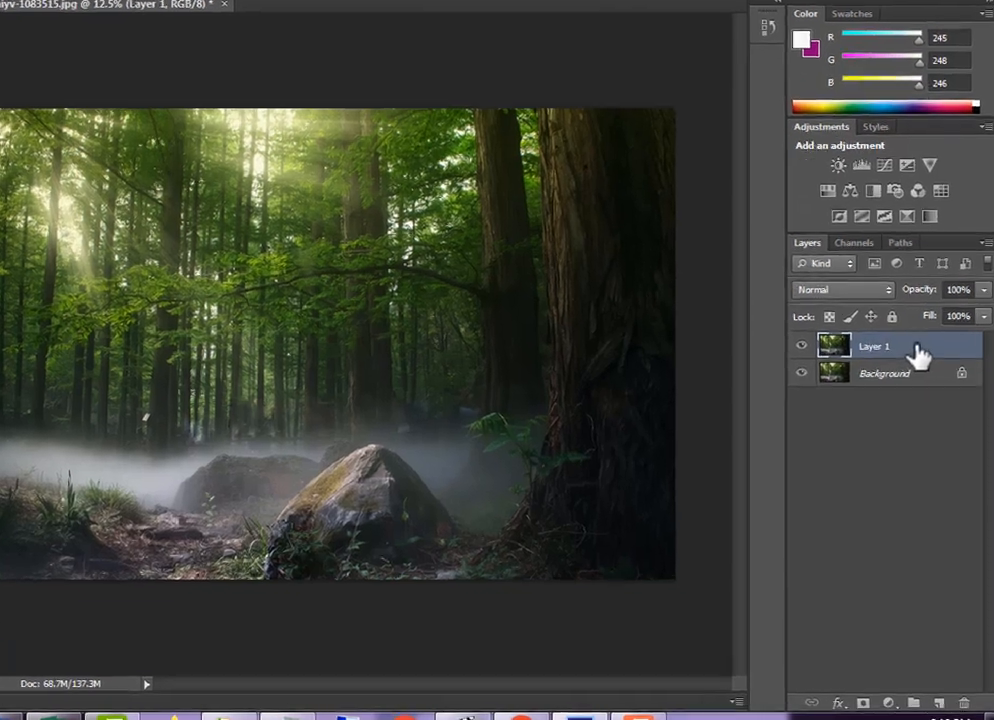
click(923, 381)
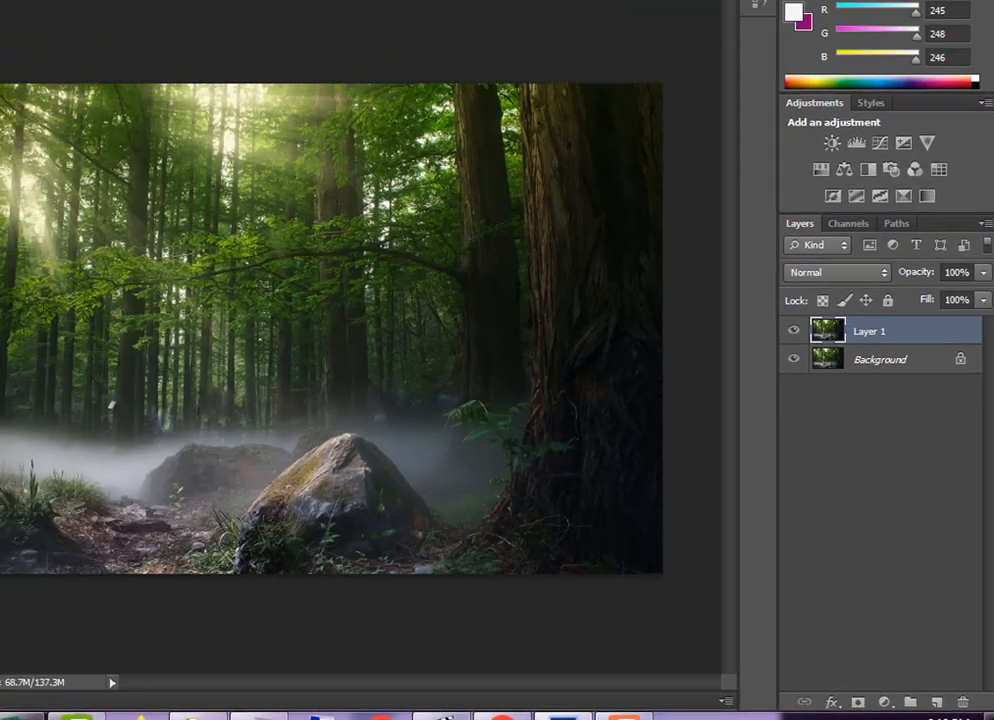
Step: Draw a white rectangle shape about 2008 by 2384 px over the left half of the forest, and move it slightly up and left
click(18, 452)
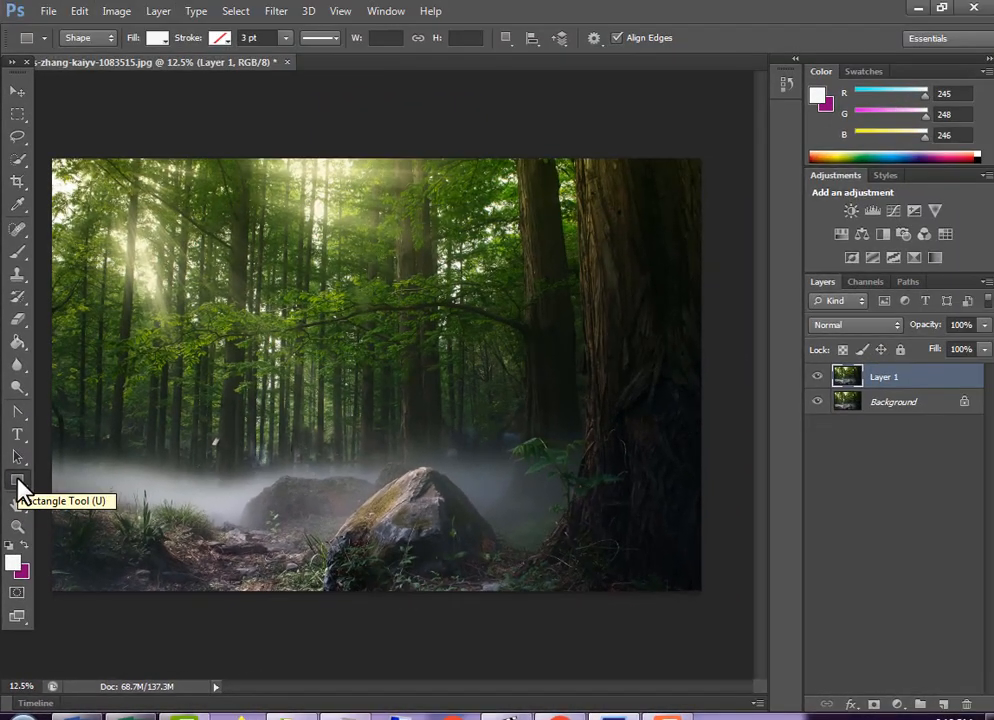
click(17, 479)
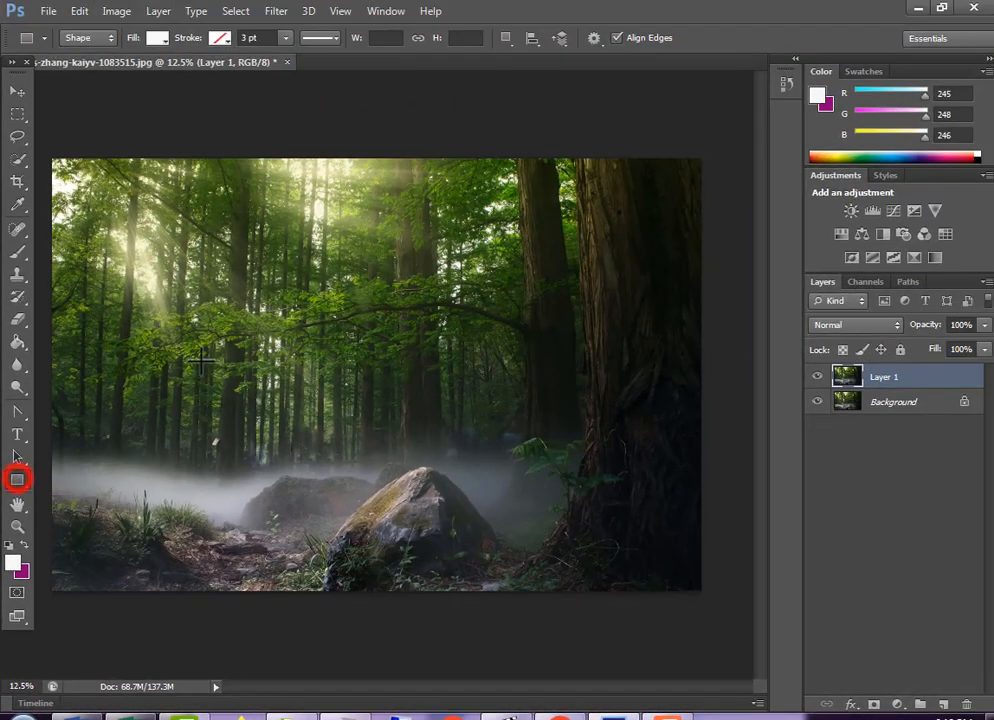
drag(148, 280, 365, 535)
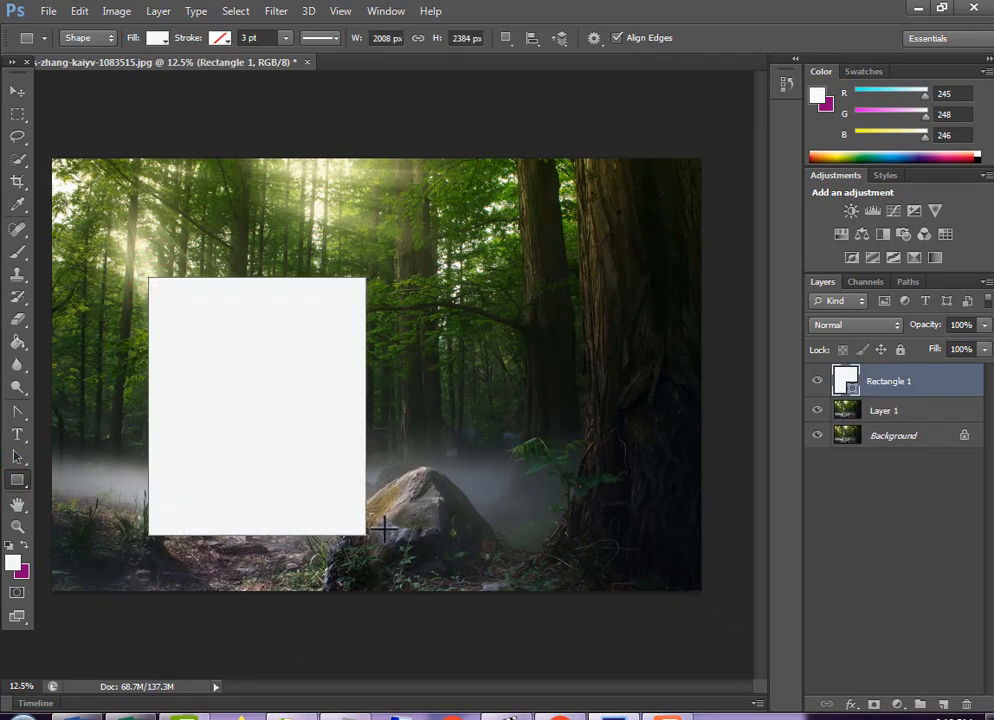
click(18, 88)
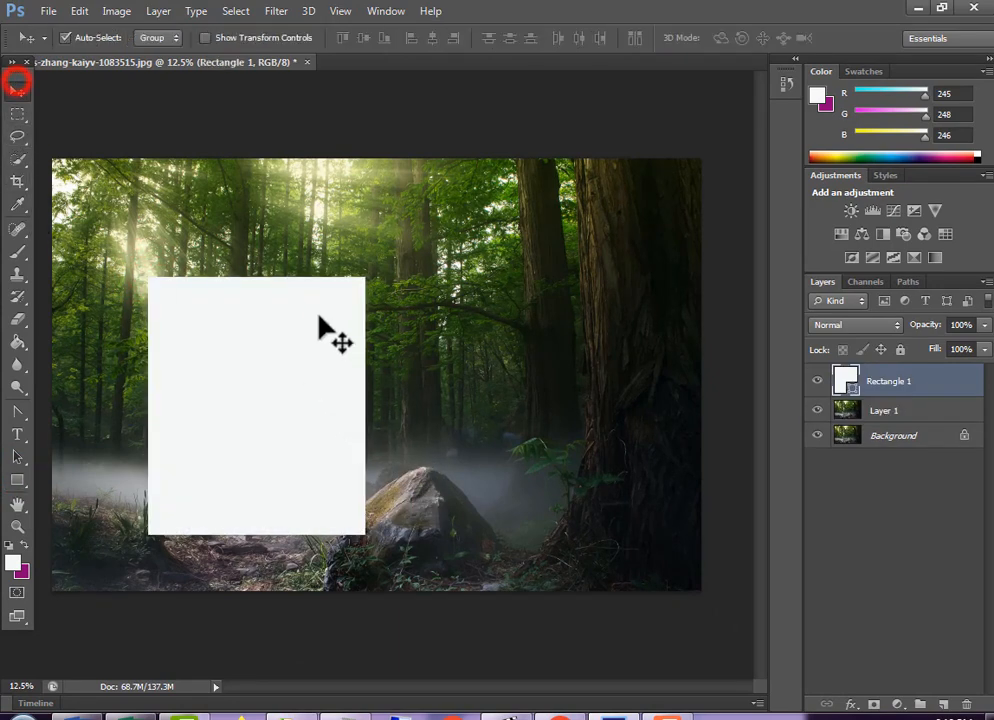
drag(304, 399, 280, 393)
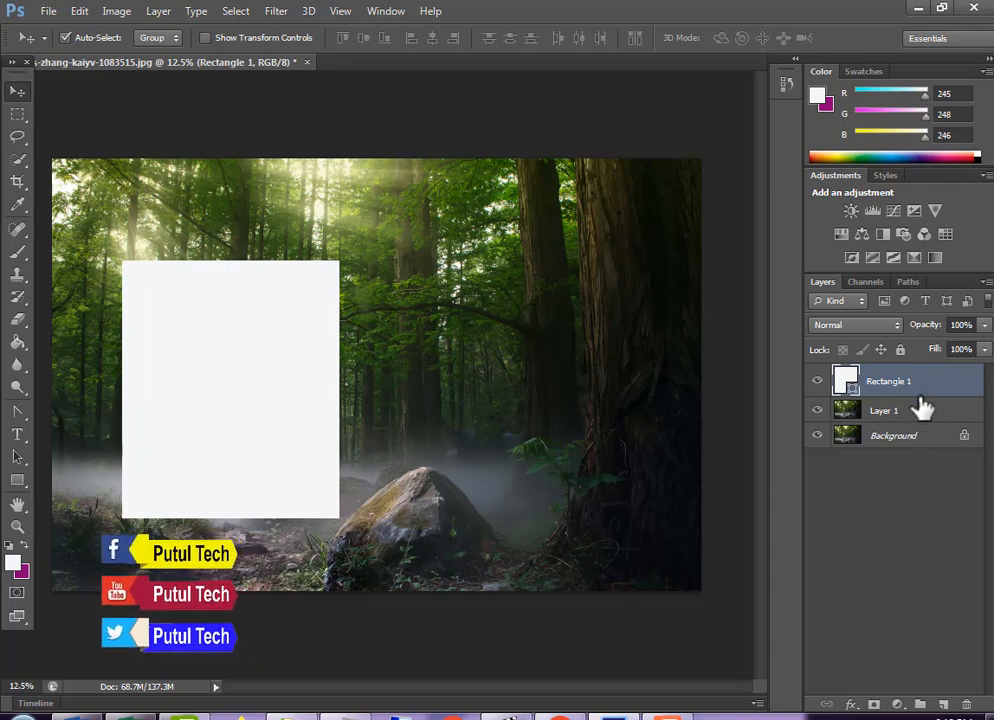
Step: Place the duplicated photo layer above Rectangle 1 and clip it to the rectangle with a clipping mask
mouse_move(932, 393)
mouse_down()
mouse_move(932, 417)
mouse_move(921, 372)
mouse_move(928, 384)
mouse_up()
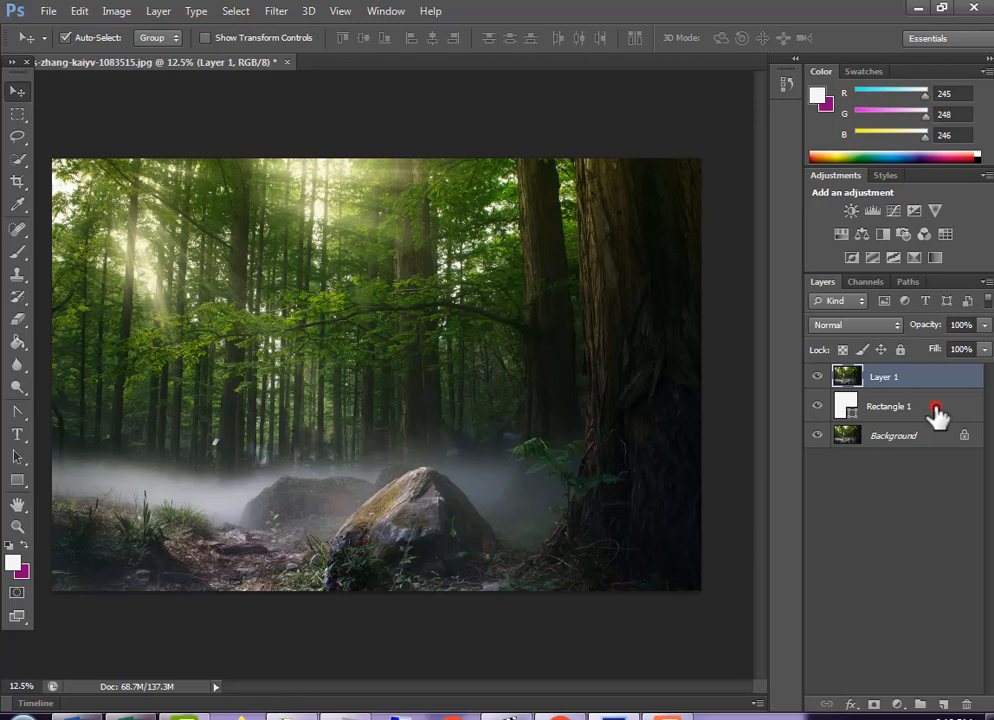
click(935, 411)
click(921, 384)
right_click(921, 388)
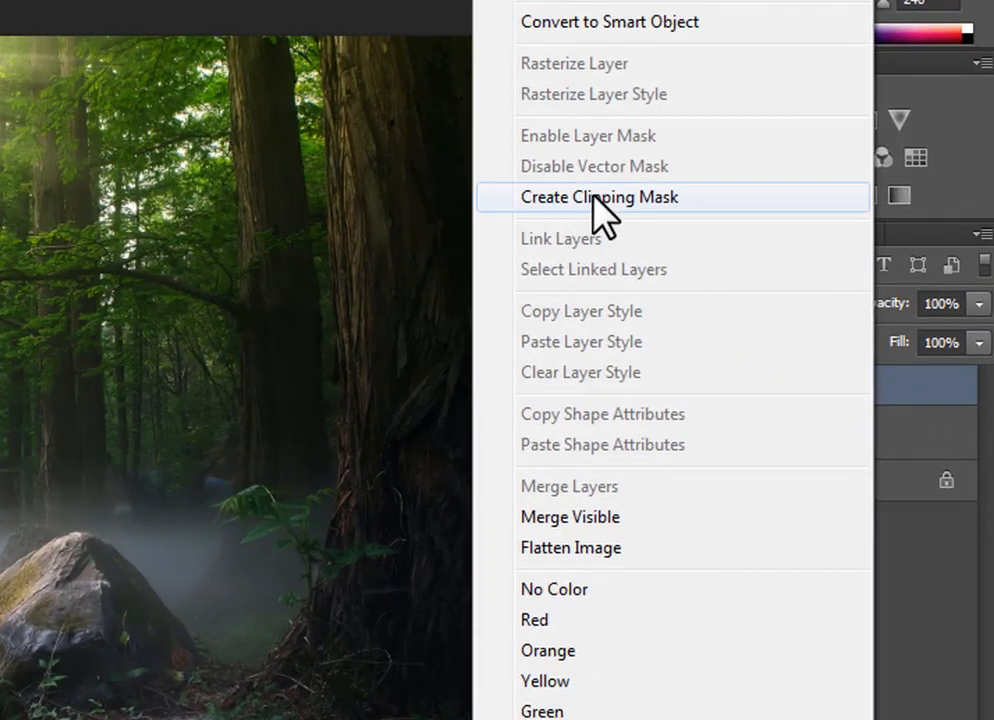
click(593, 197)
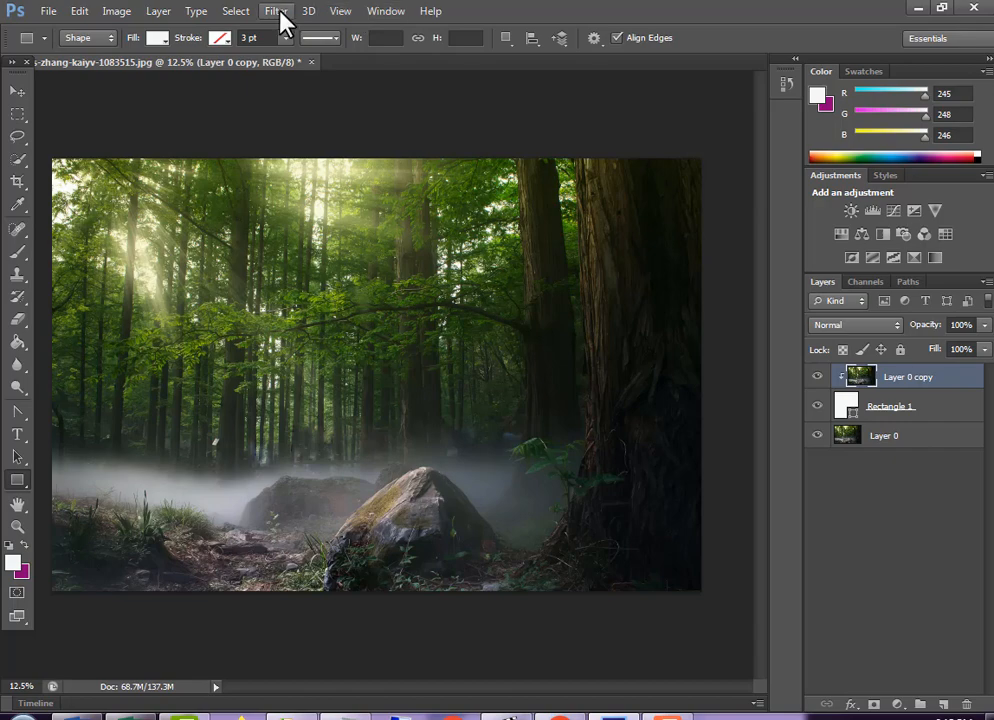
Step: Apply a Gaussian Blur with a 50-pixel radius to the clipped photo copy
click(278, 11)
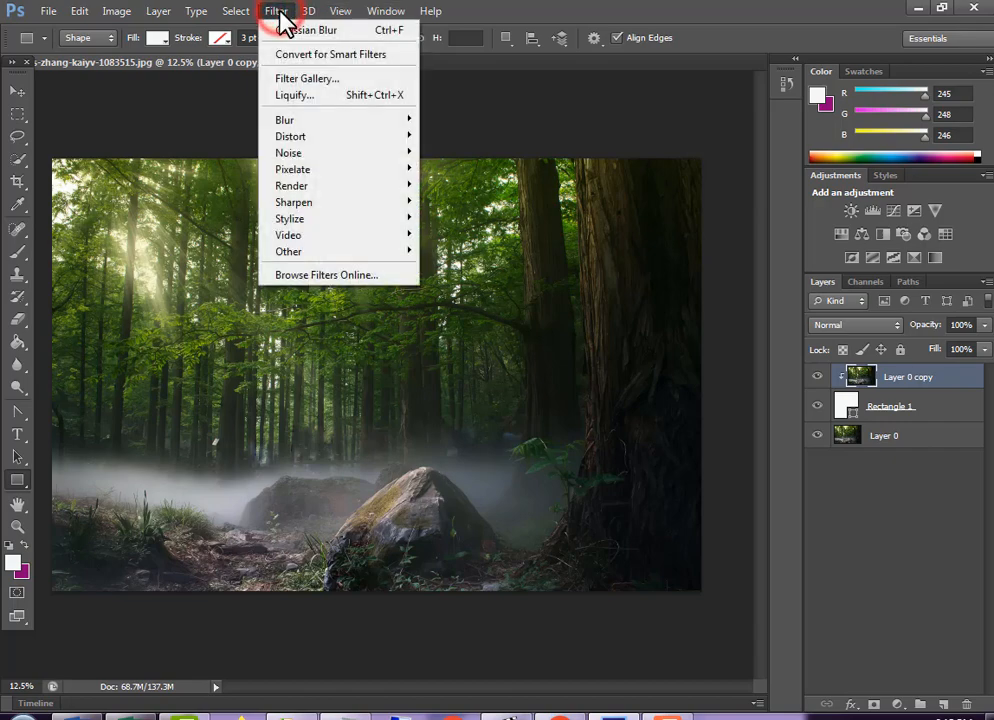
mouse_move(306, 120)
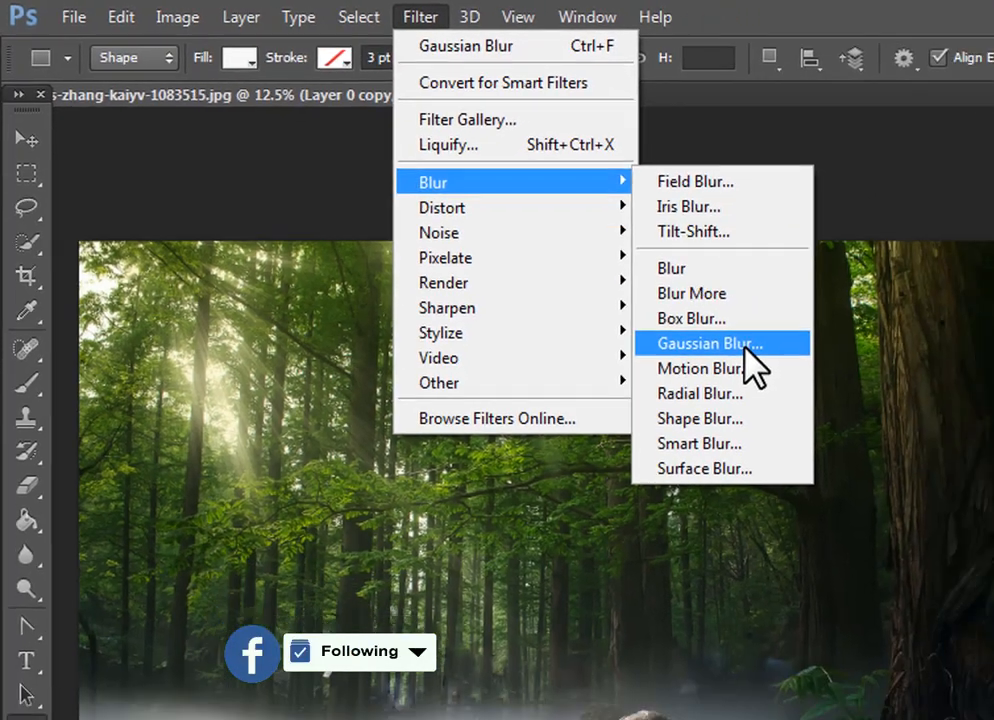
click(855, 402)
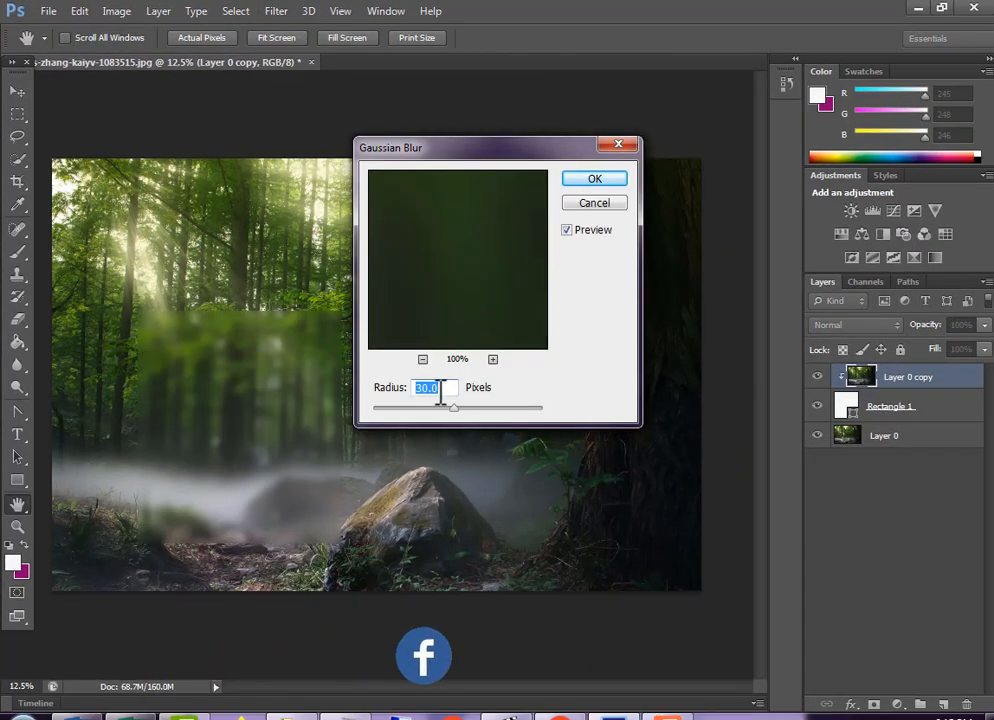
double_click(420, 389)
text(50)
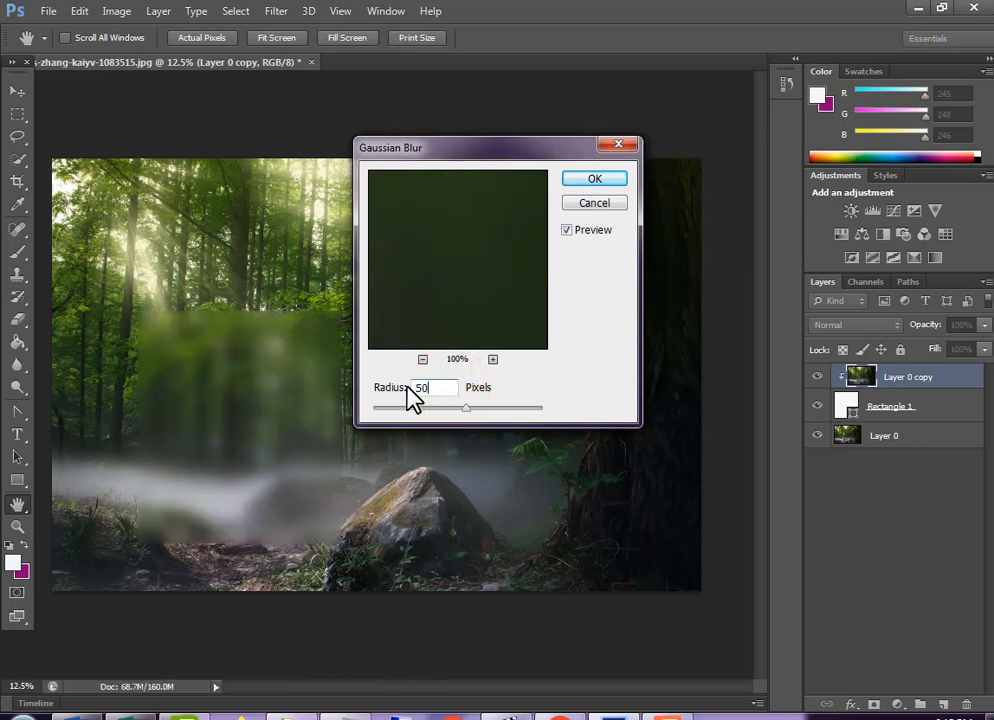
key(Return)
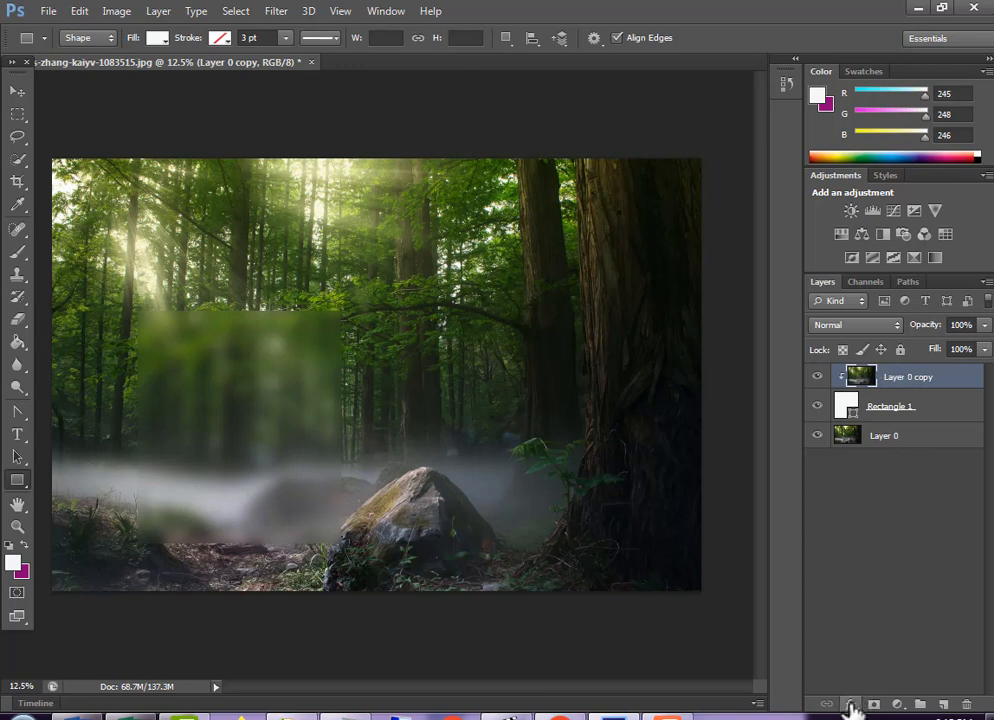
Step: Add an outside Stroke effect to Rectangle 1 with a near-white colour and a size of 10 px
click(913, 412)
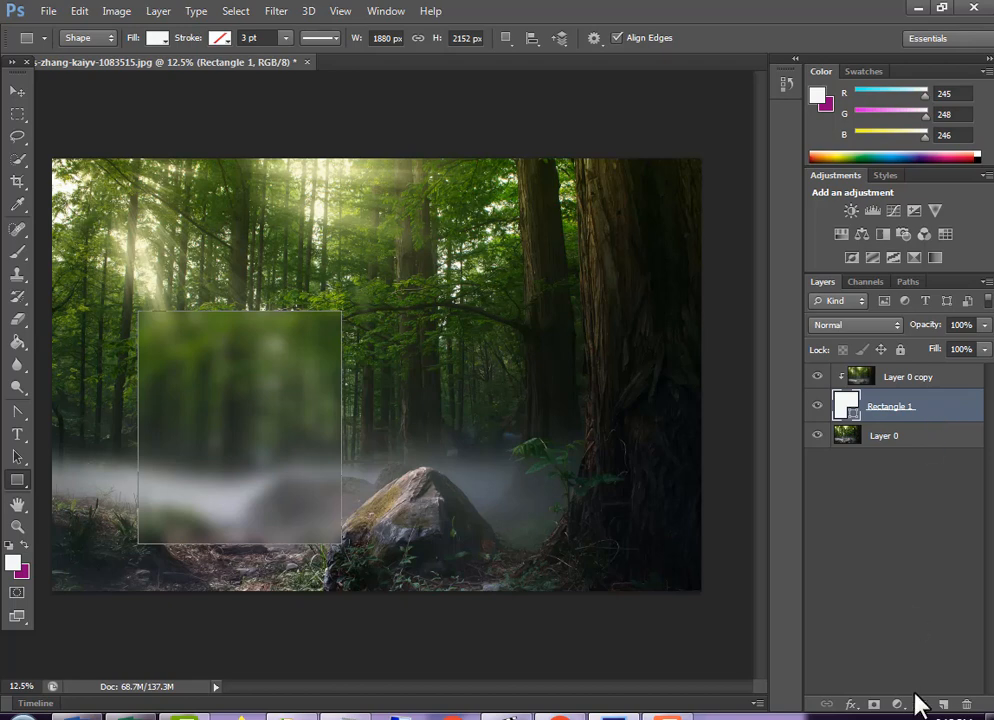
click(852, 705)
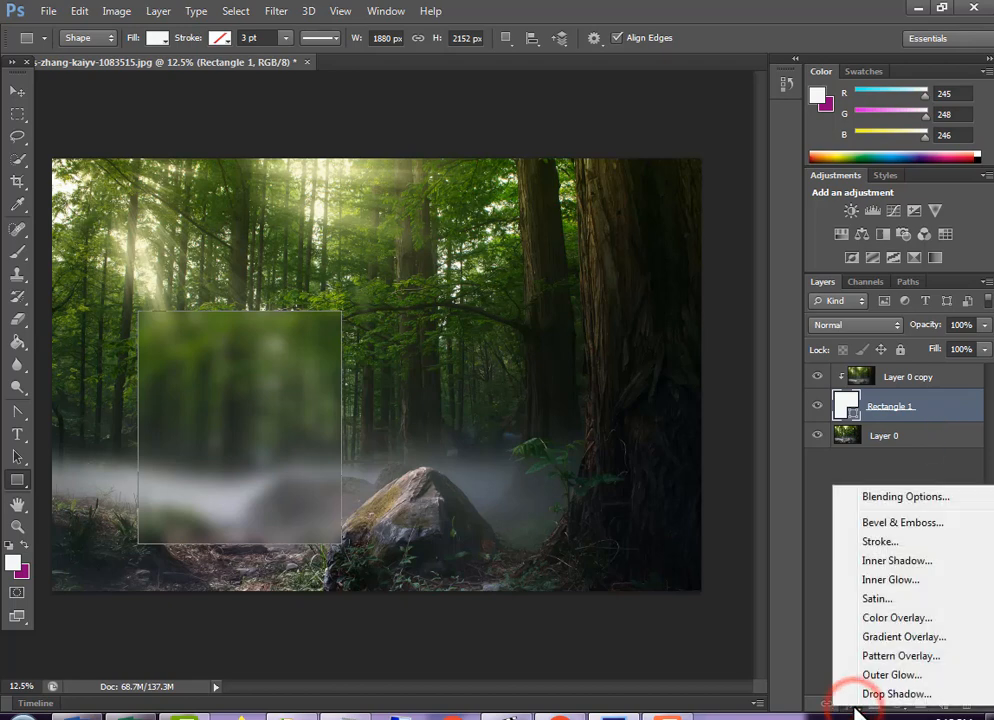
click(880, 541)
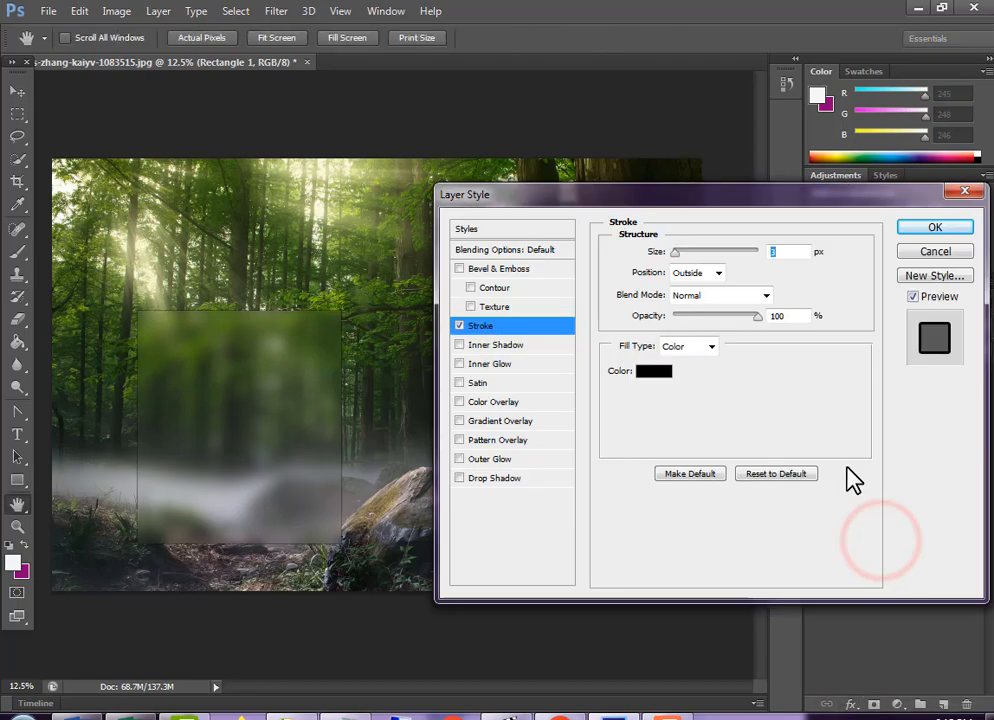
click(706, 274)
click(702, 292)
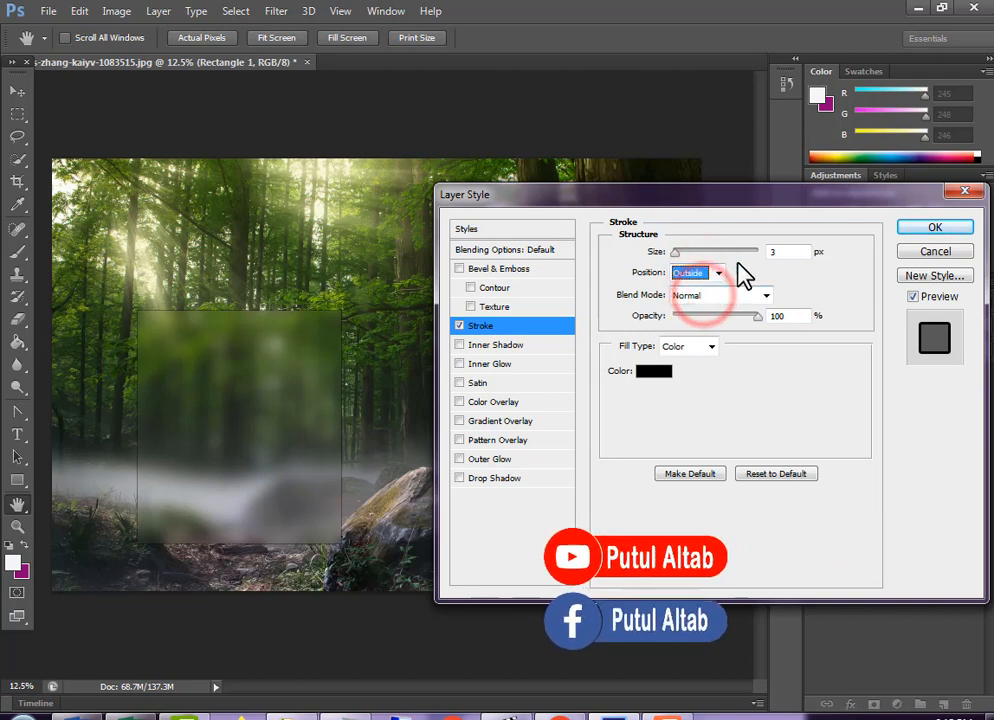
click(677, 253)
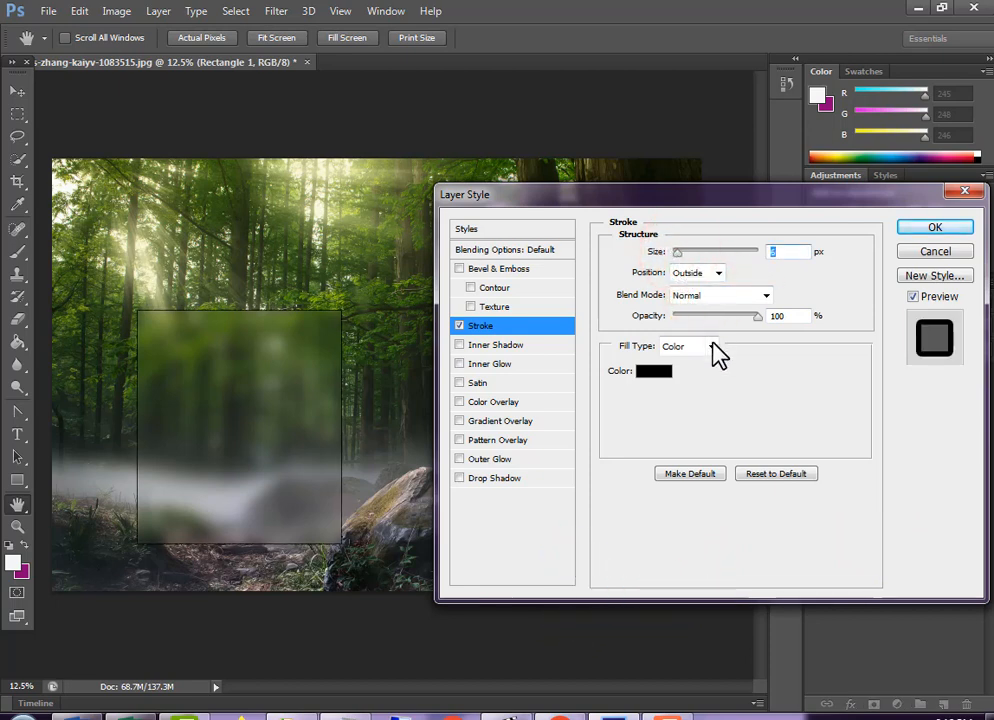
click(659, 376)
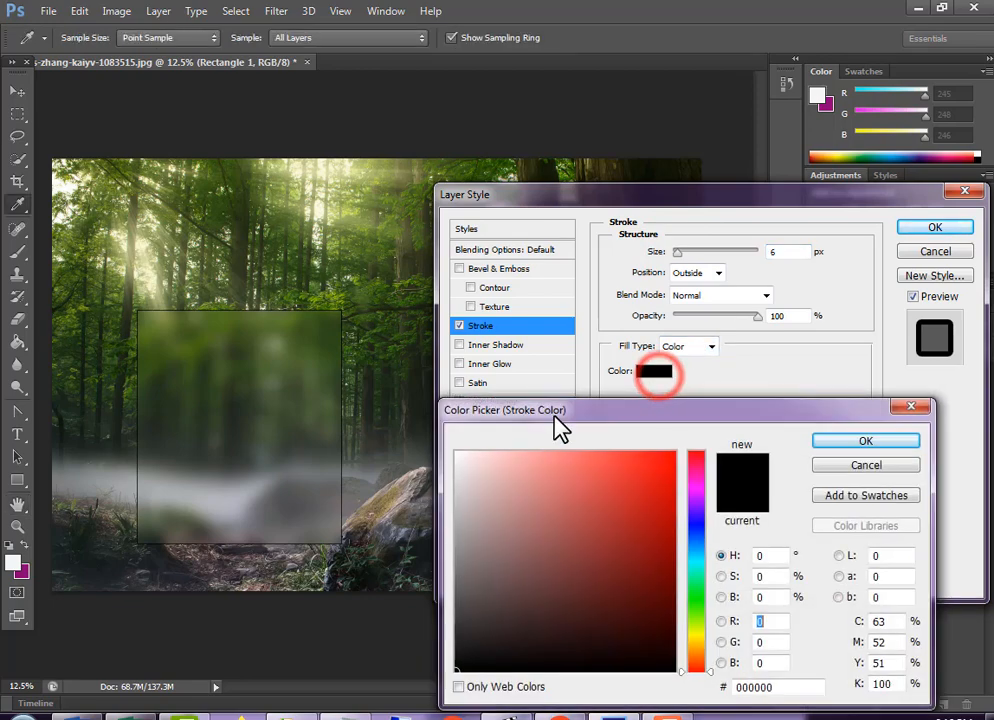
click(459, 457)
key(Return)
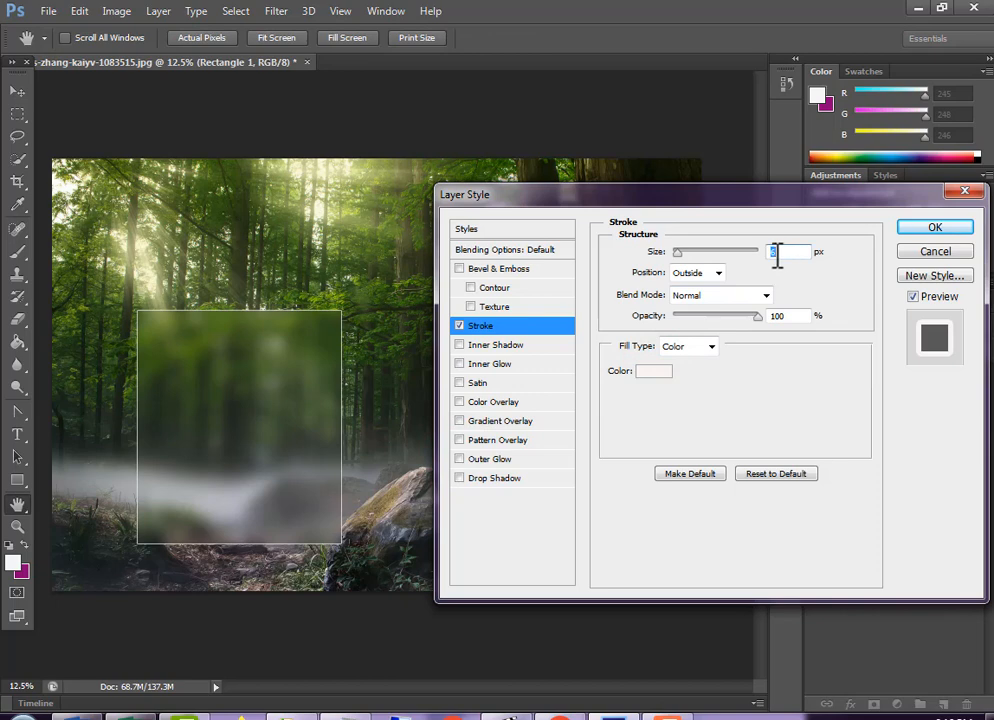
text(10)
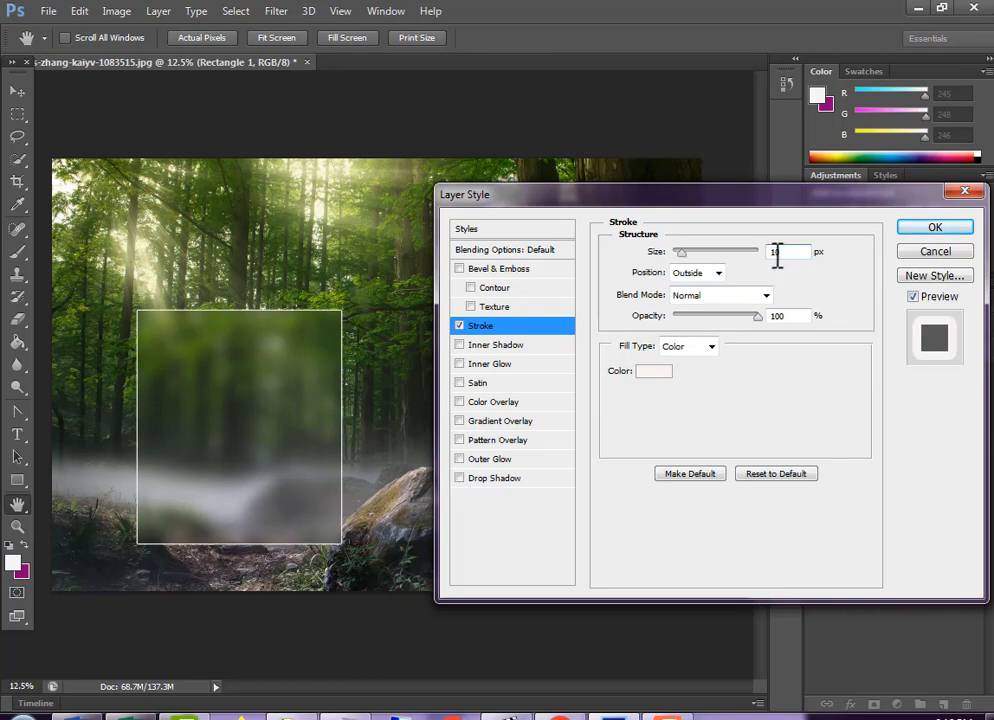
Step: Add an Inner Glow effect to Rectangle 1 with Normal blend mode, 76% opacity and the Softer technique
click(485, 367)
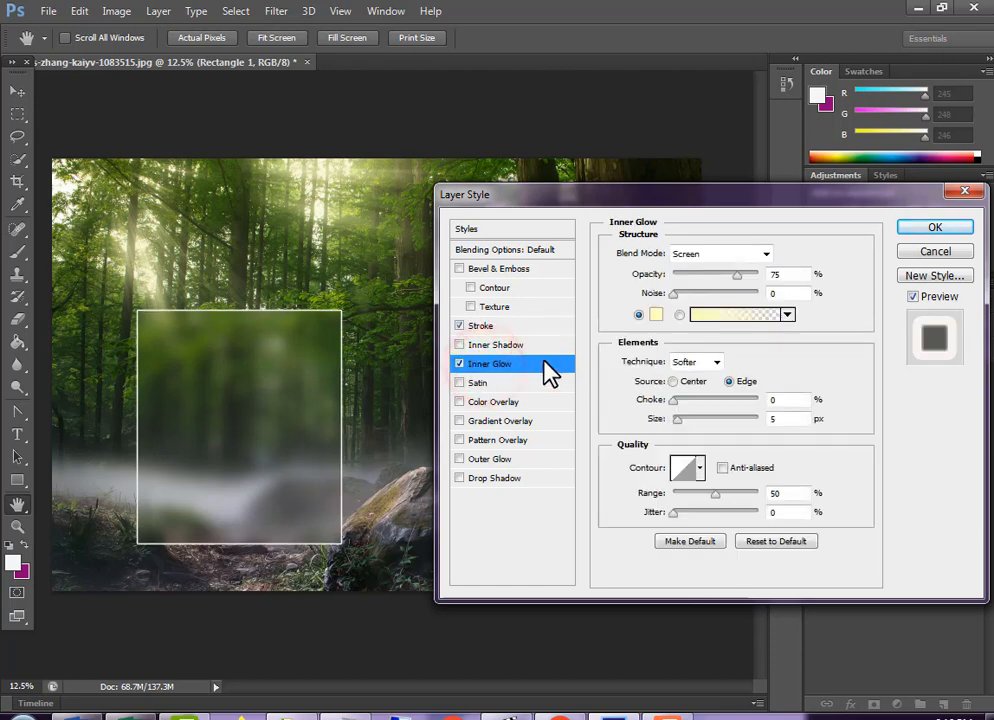
click(735, 262)
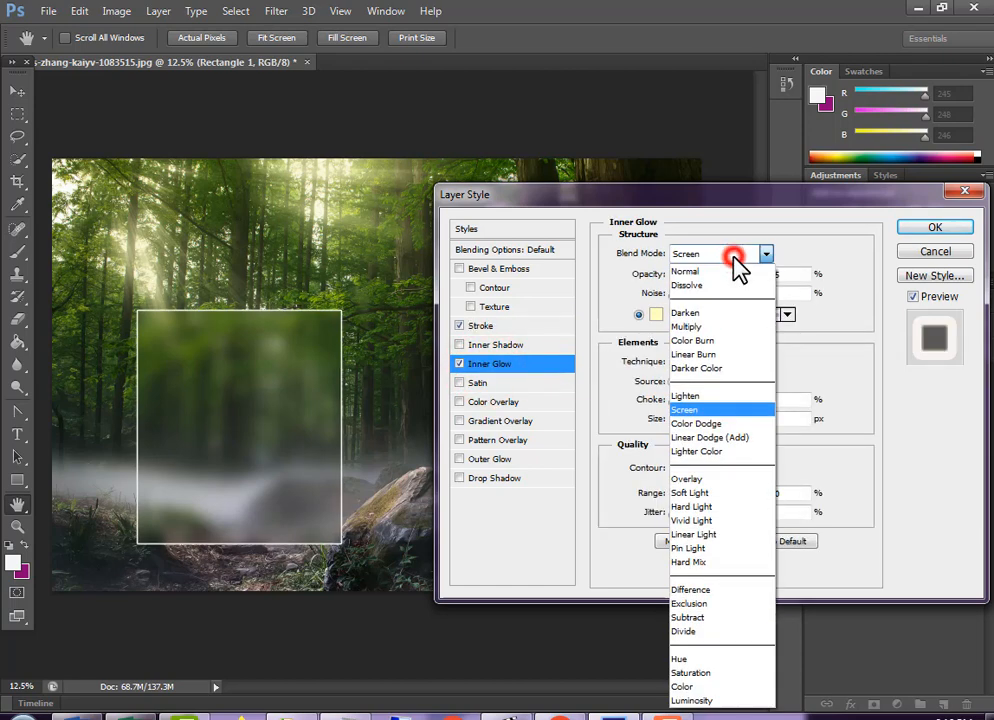
click(730, 277)
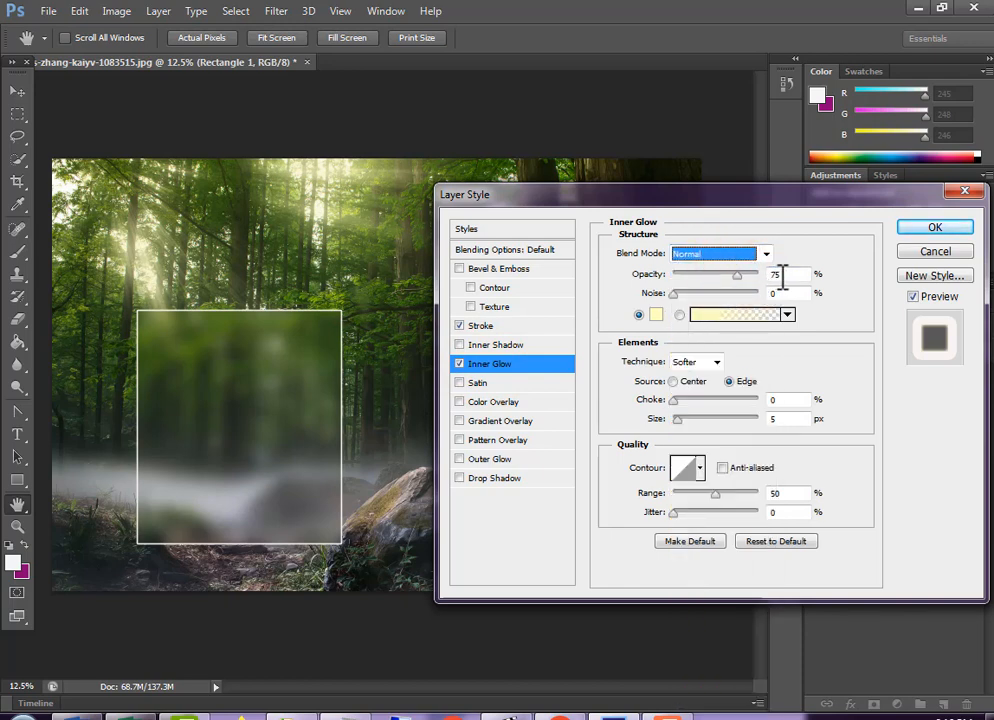
mouse_move(744, 282)
mouse_down()
mouse_move(708, 285)
mouse_move(787, 288)
mouse_move(742, 293)
mouse_up()
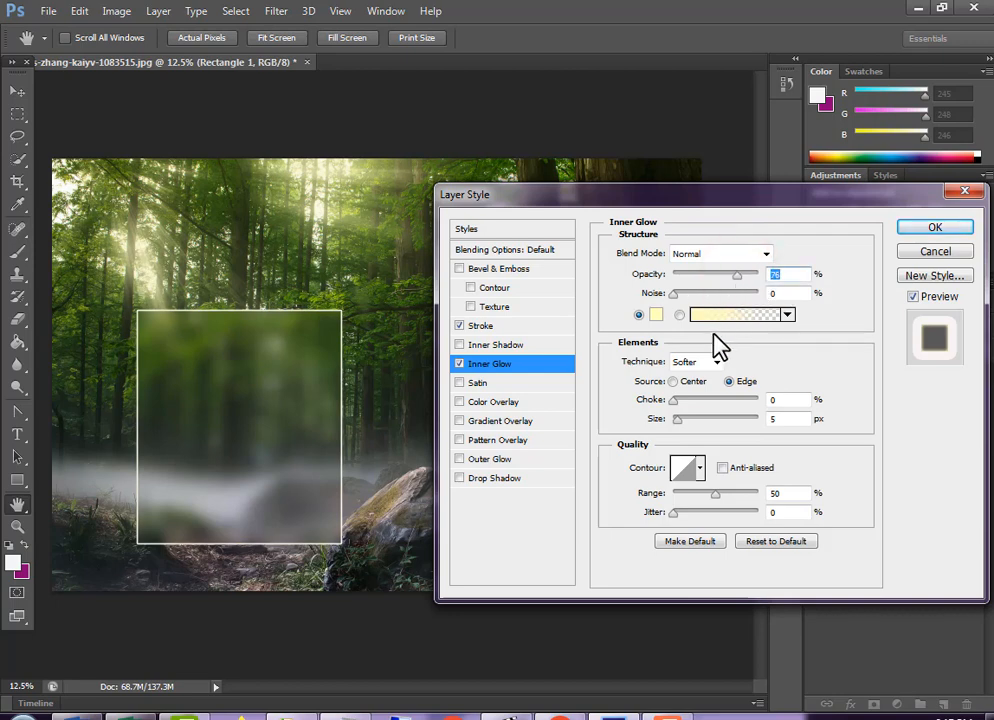
click(693, 363)
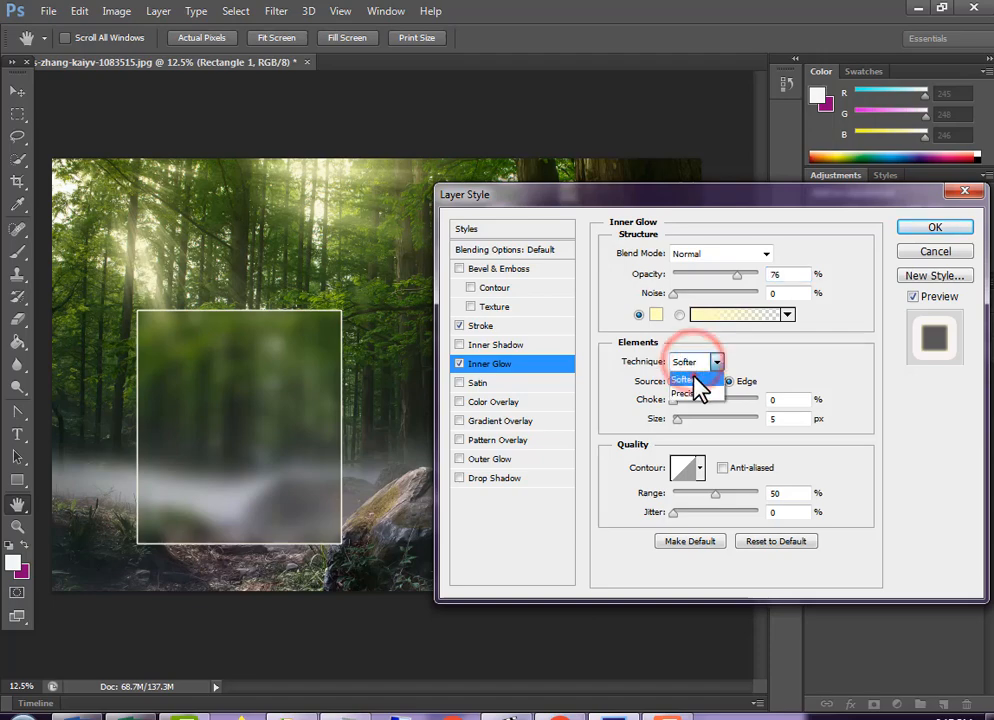
click(694, 381)
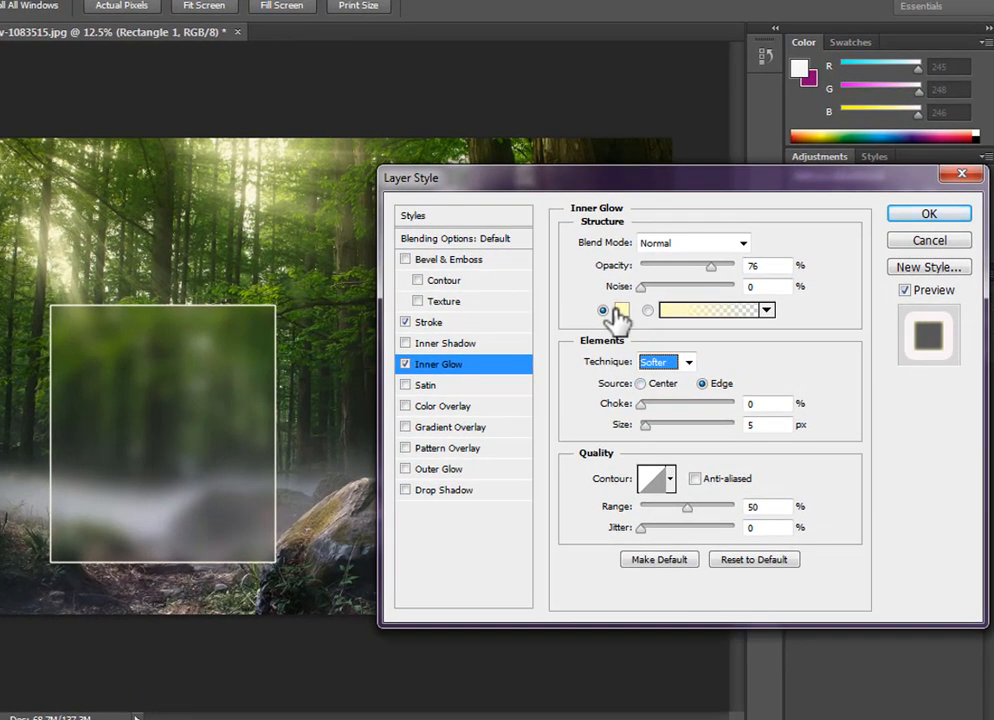
Step: Give the Inner Glow a near-white colour (R 252, G 252, B 246) and set its noise to 6%
click(629, 312)
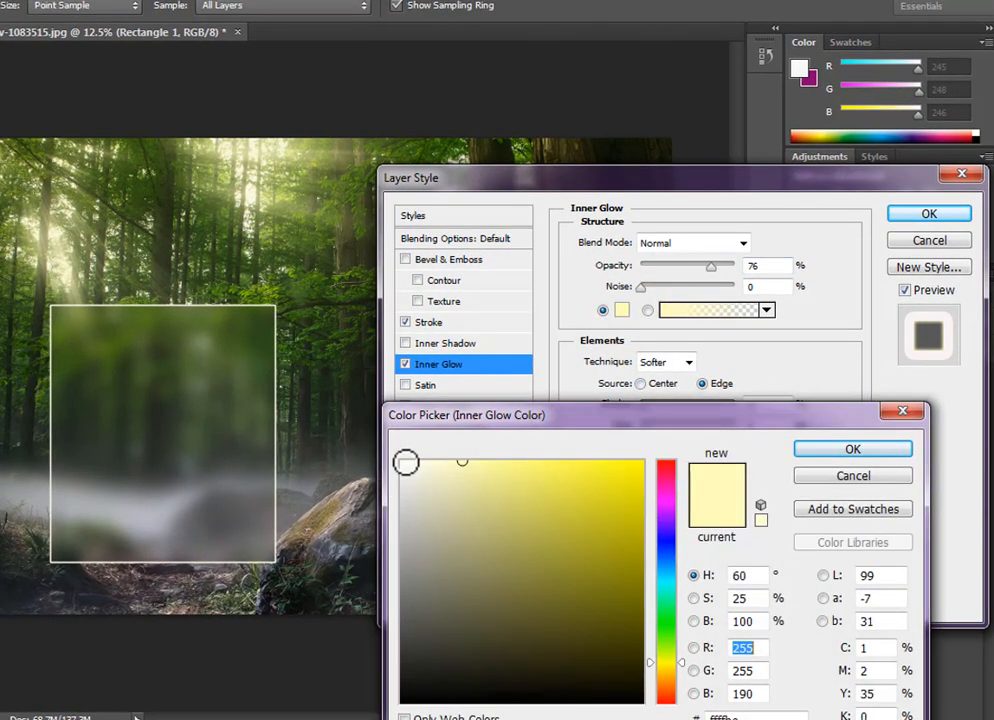
click(405, 463)
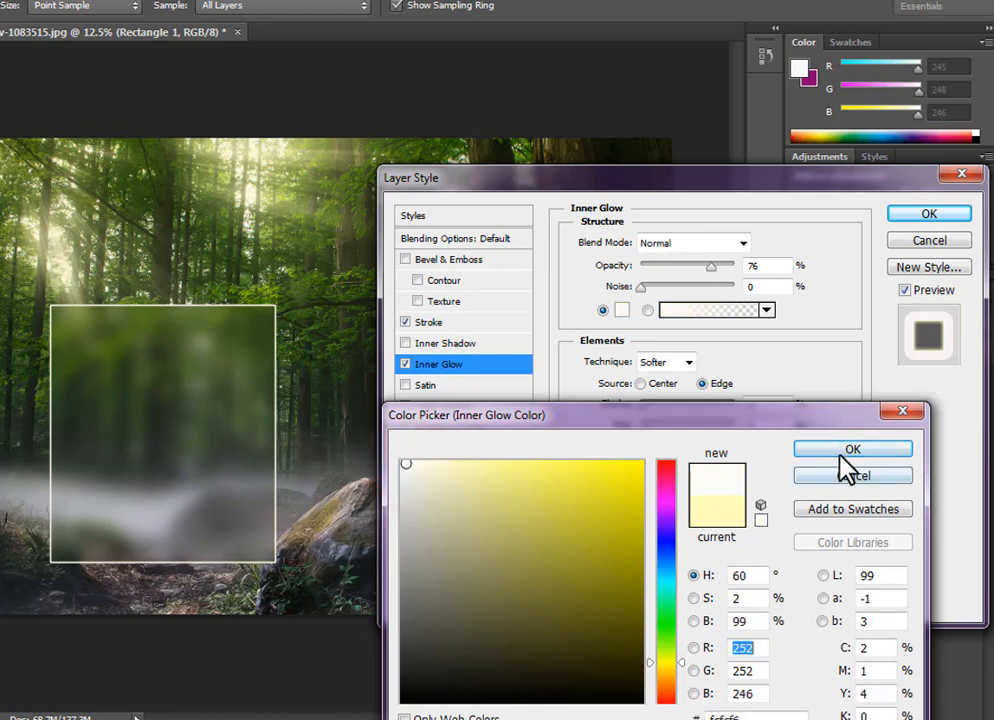
click(845, 452)
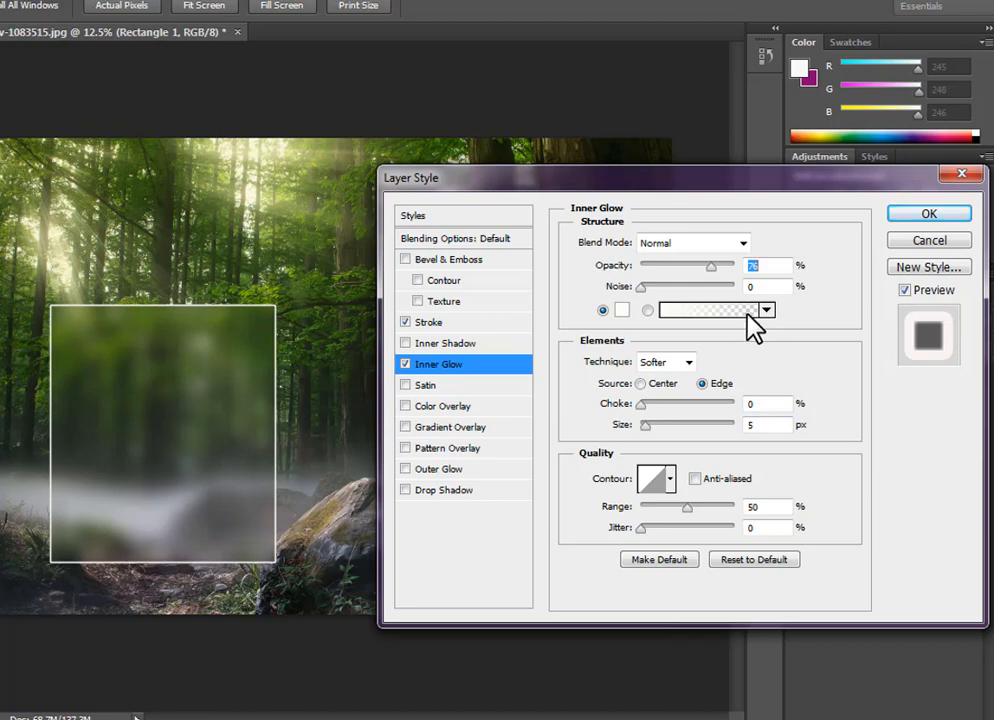
drag(641, 286, 645, 289)
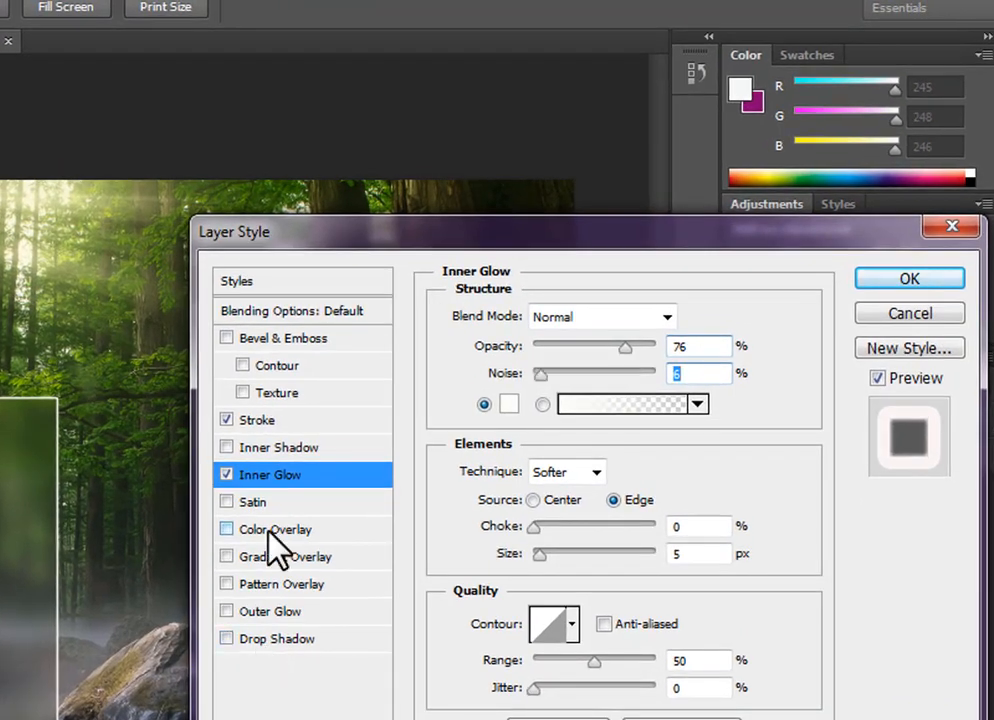
Step: Add a Color Overlay to Rectangle 1 in near-white f8f7f7 at 10% opacity
click(287, 520)
click(708, 316)
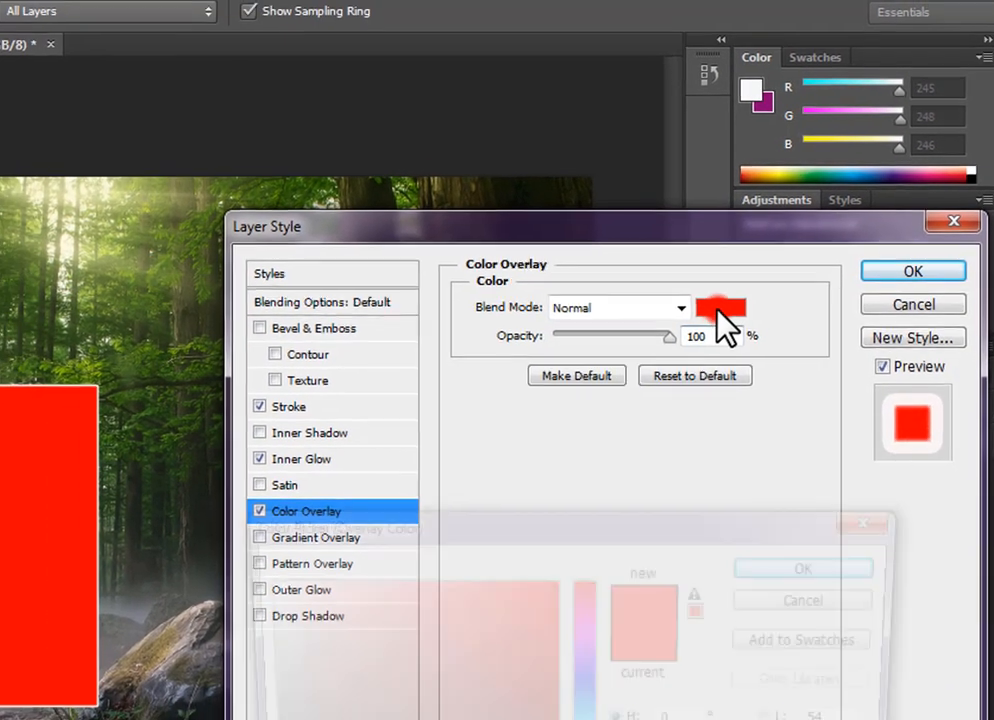
key(Escape)
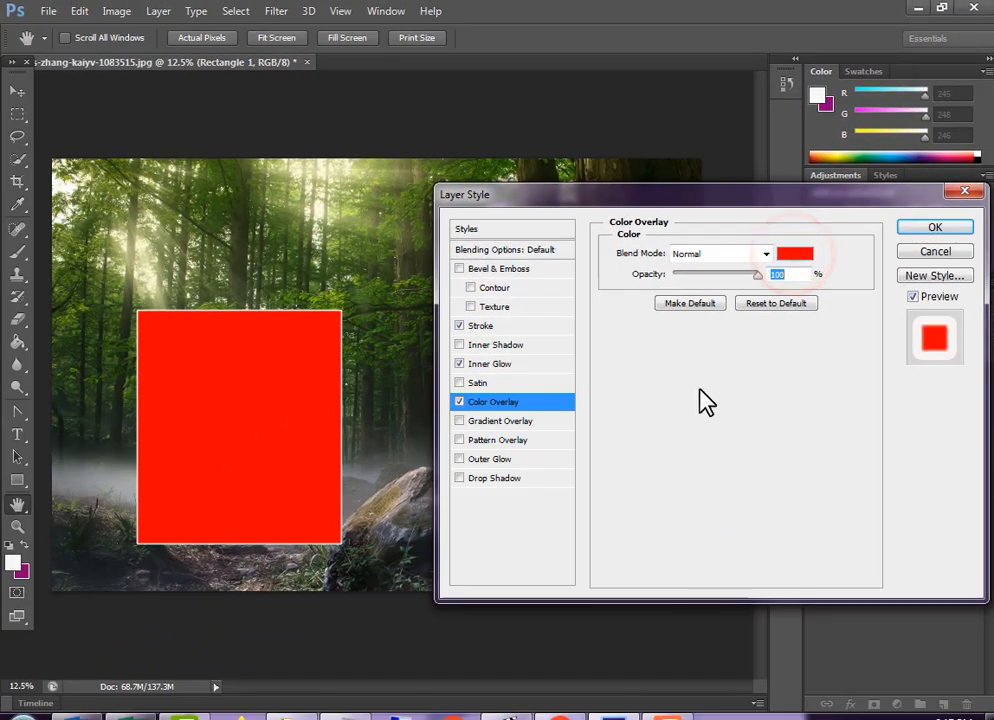
click(795, 256)
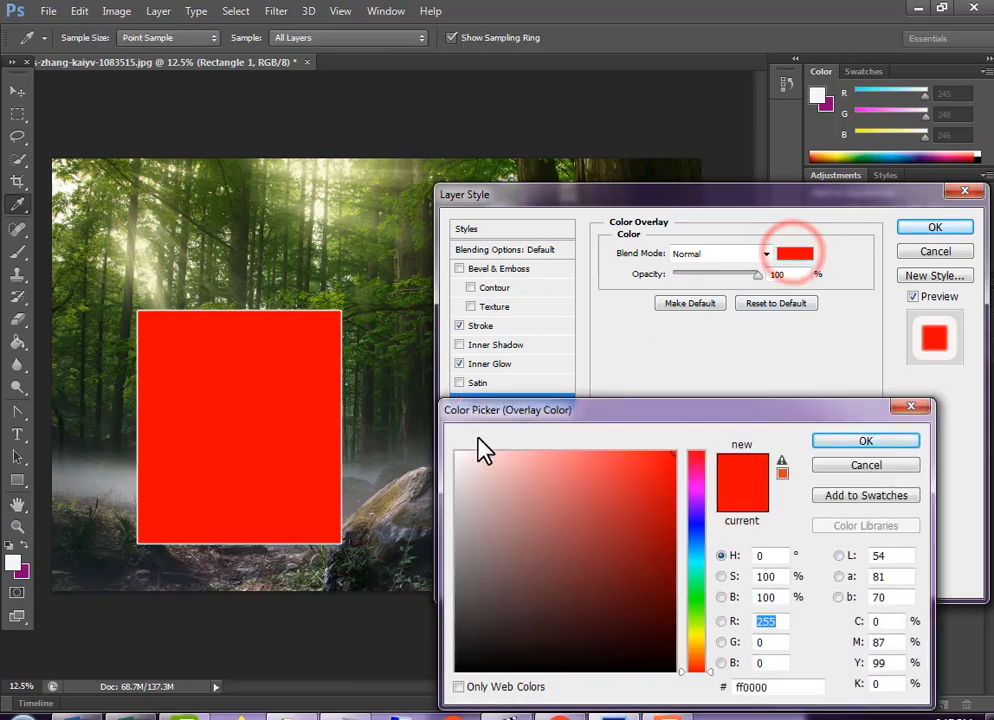
click(456, 458)
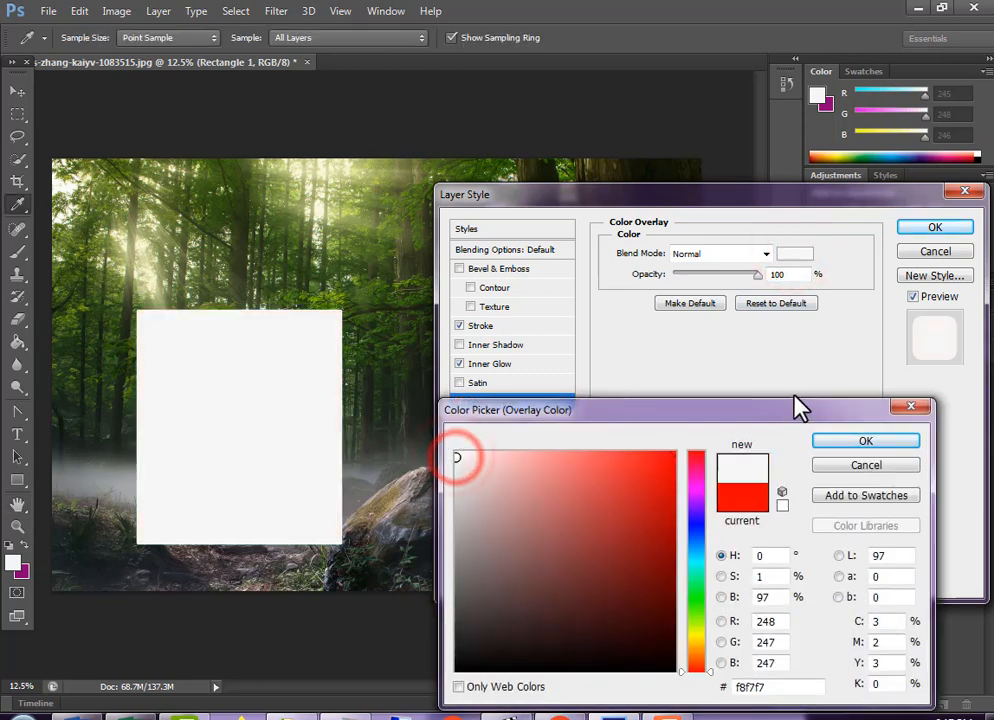
click(866, 442)
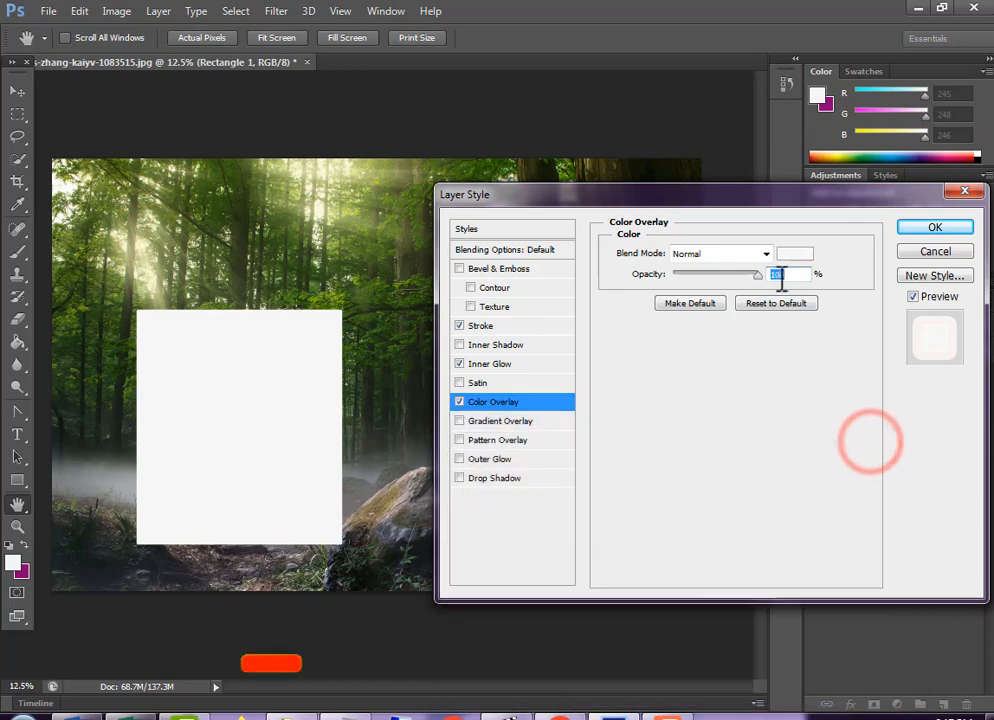
click(790, 276)
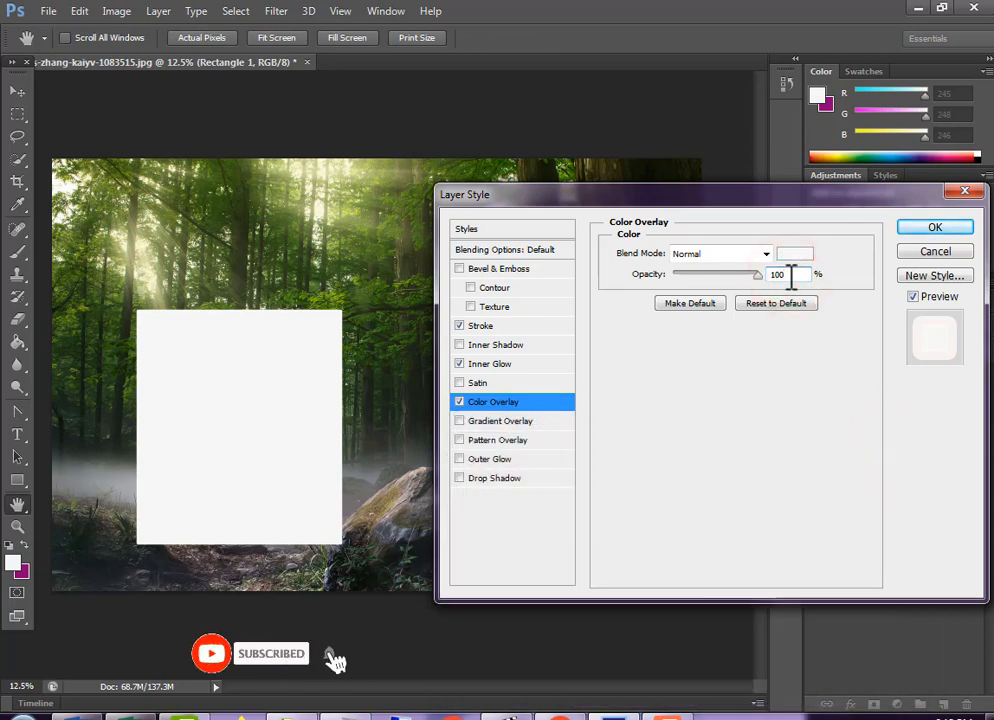
key(BackSpace)
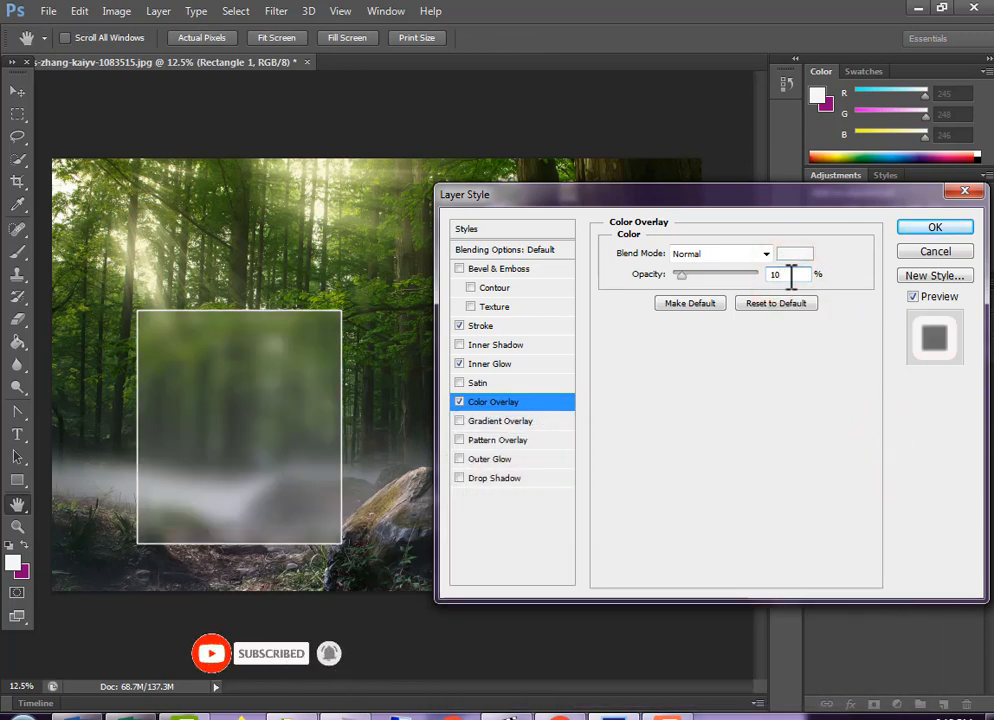
Step: Add a Drop Shadow with 100% opacity, 90° angle, 21 px distance, 12% spread and about 226 px size, and apply the layer styles
click(494, 480)
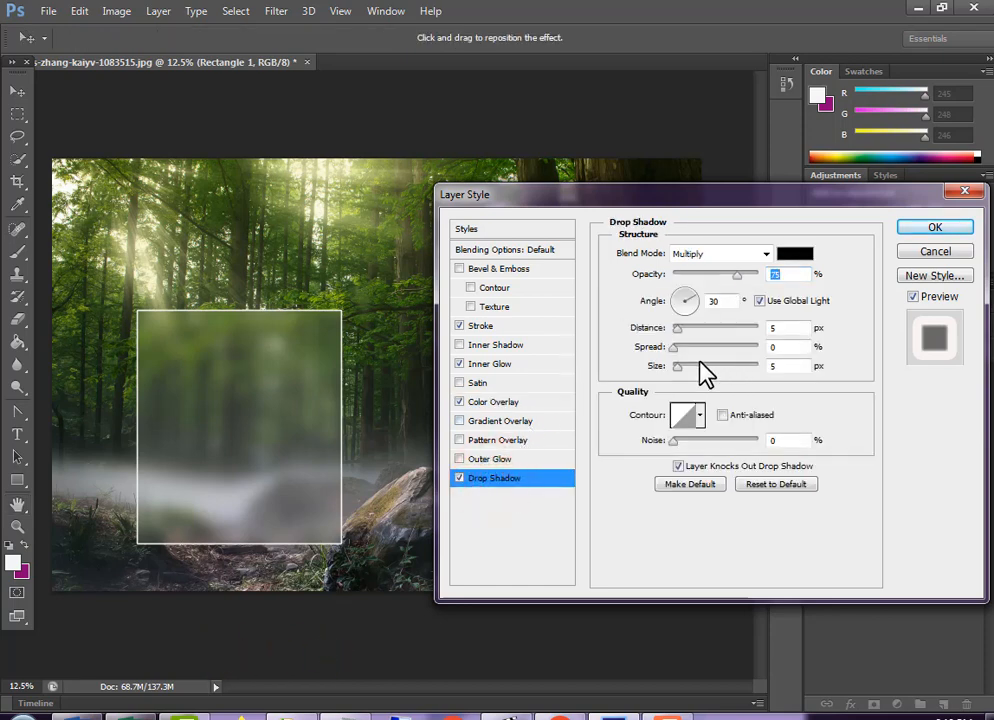
drag(682, 372, 695, 378)
drag(678, 331, 691, 331)
click(724, 302)
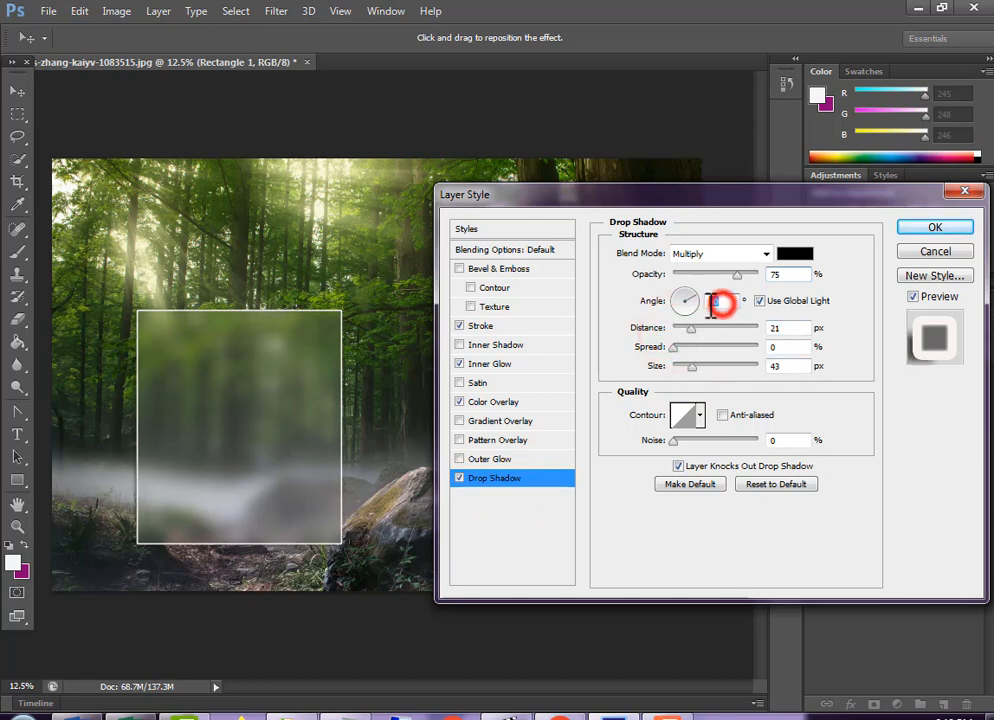
text(90)
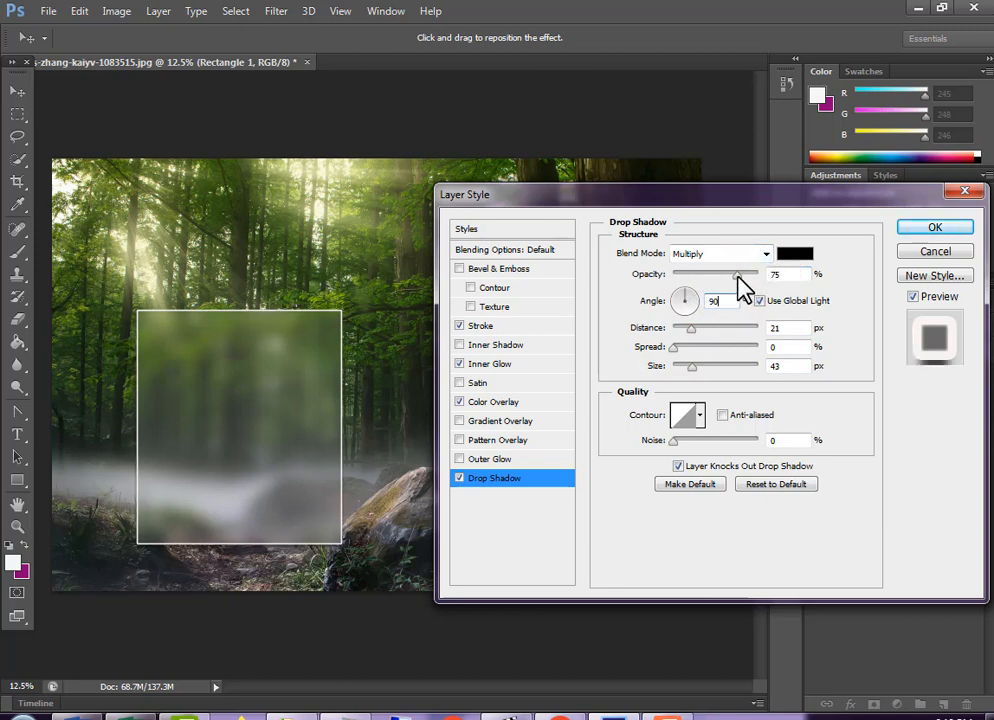
drag(737, 274, 762, 290)
drag(674, 346, 750, 368)
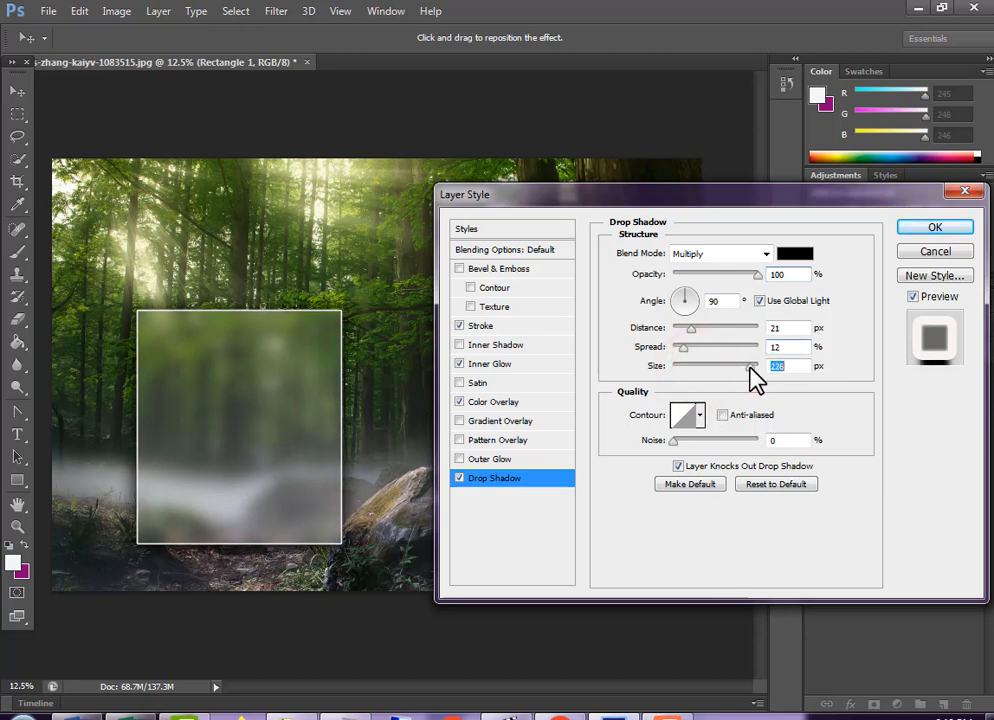
key(Return)
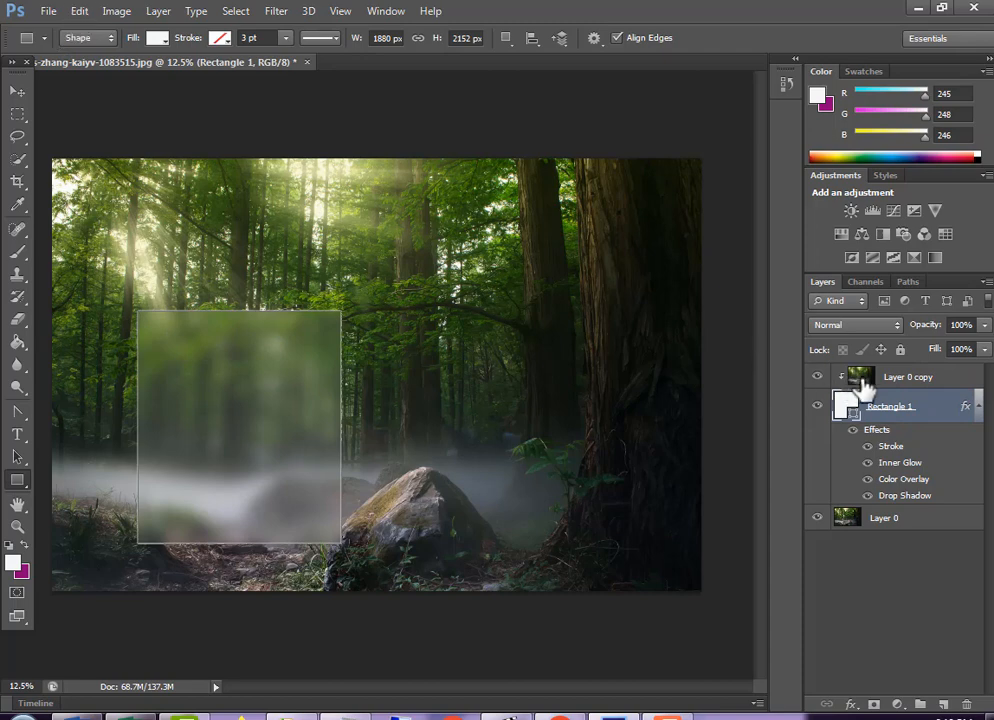
Step: Enlarge Rectangle 1 with Free Transform Path to about 2008 by 2400 px, extending it at the upper-left and lower-right corners
click(84, 17)
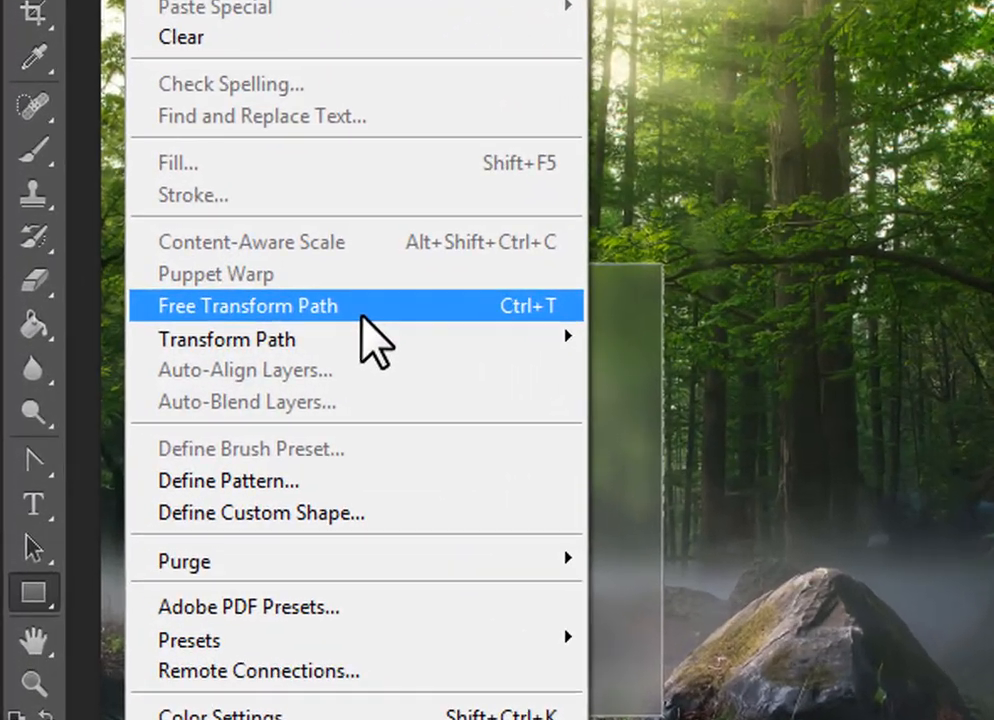
click(187, 335)
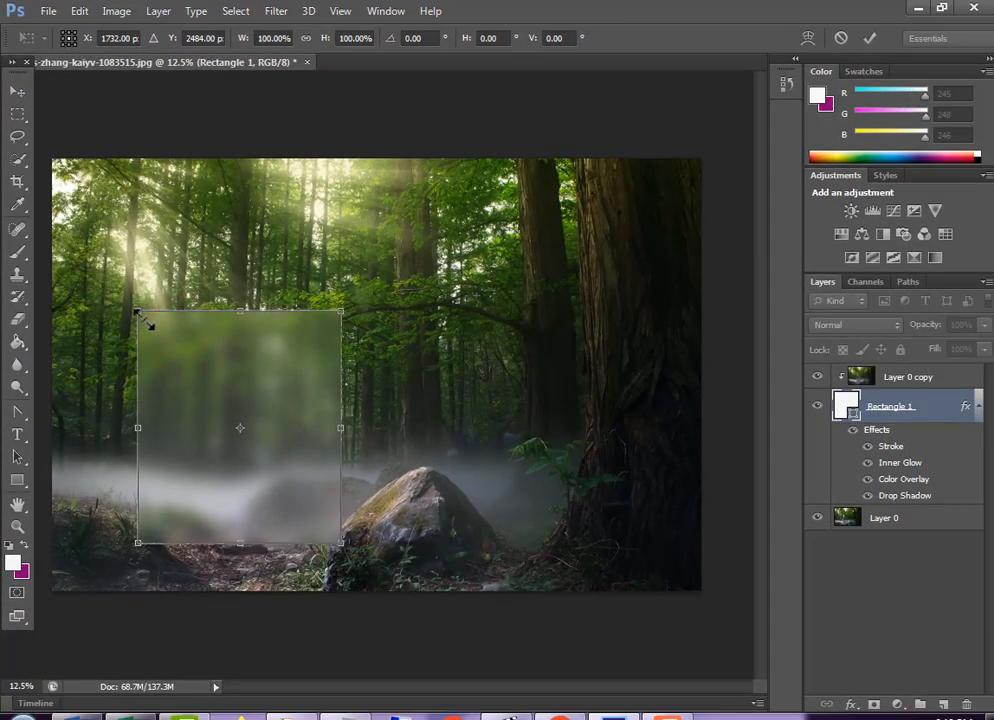
drag(141, 311, 127, 296)
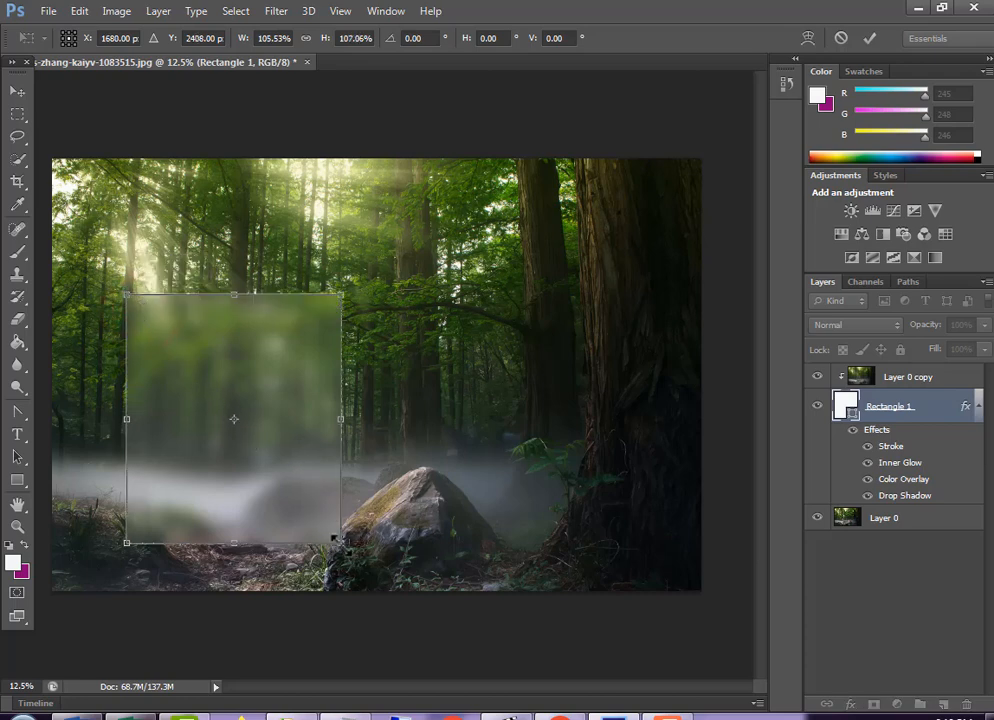
drag(341, 543, 345, 553)
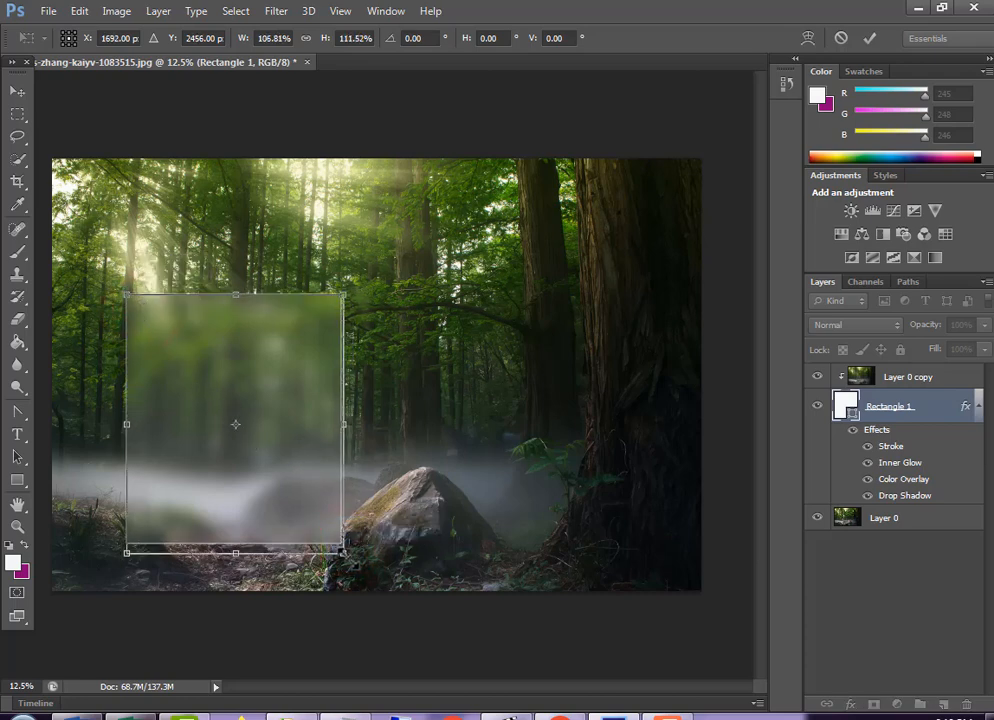
click(870, 39)
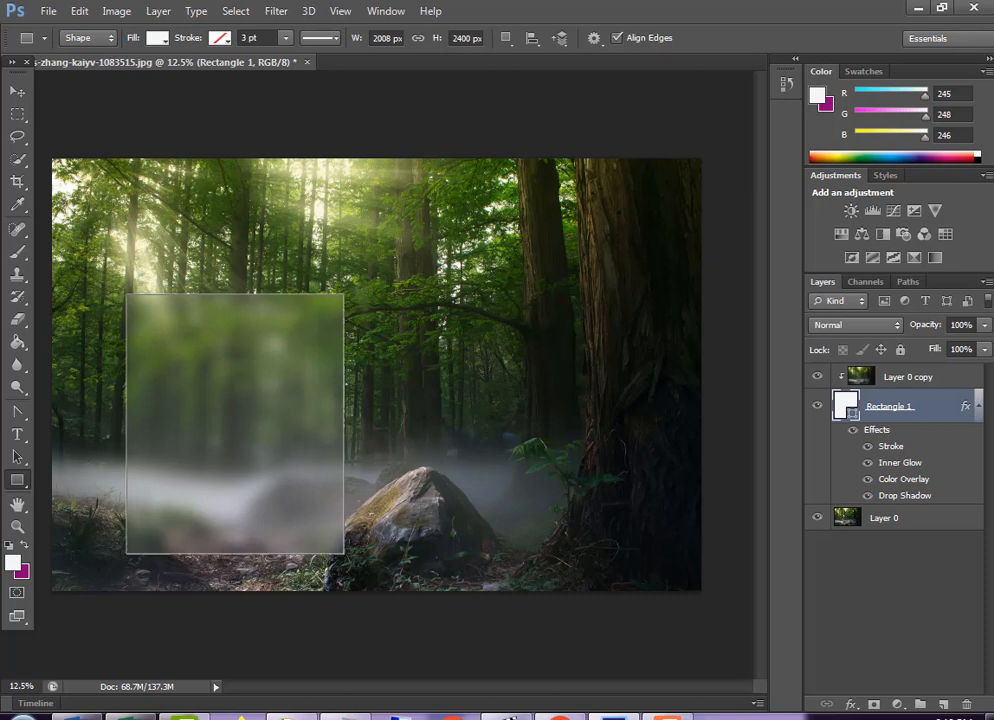
Step: Create a new layer and add the white text "Loging" in Arial Bold at 250 pt on the glass panel
click(945, 706)
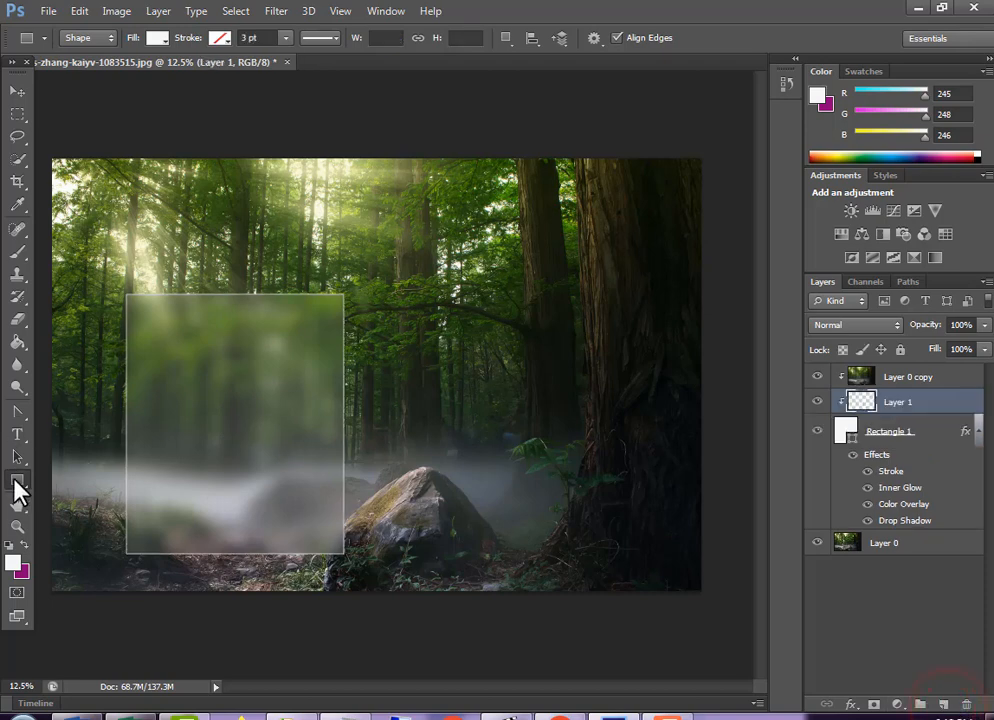
click(17, 434)
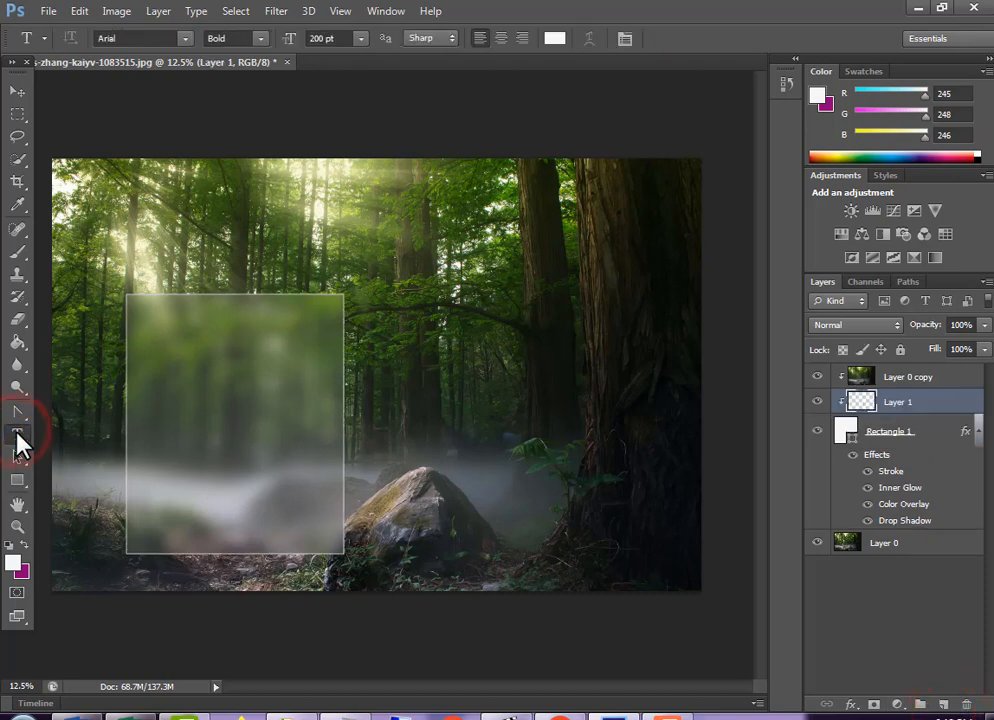
click(155, 376)
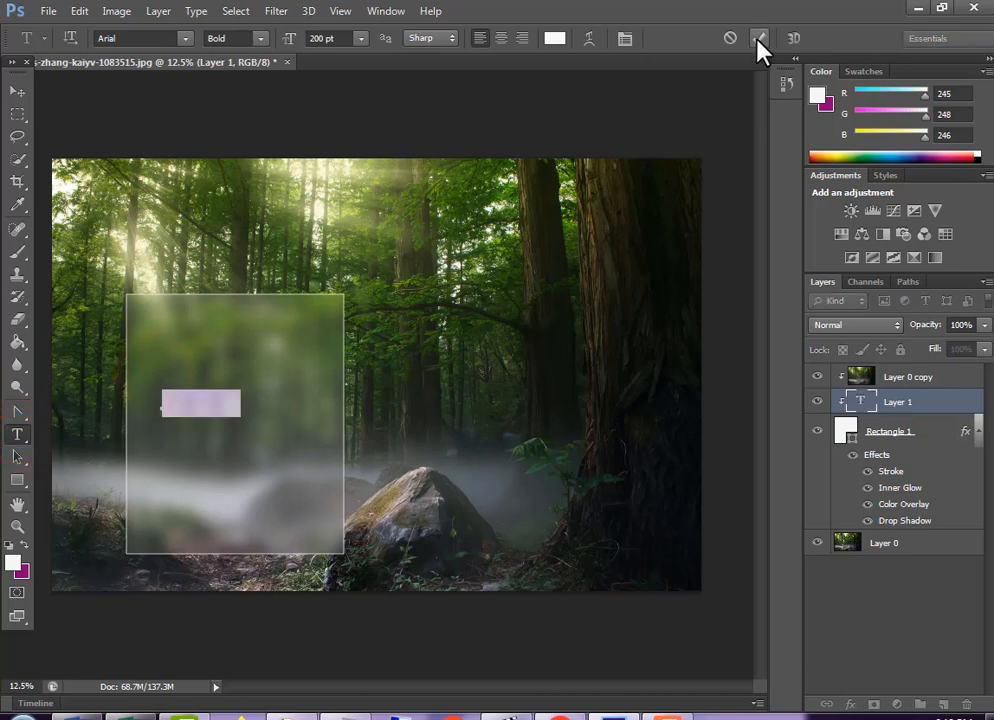
click(323, 38)
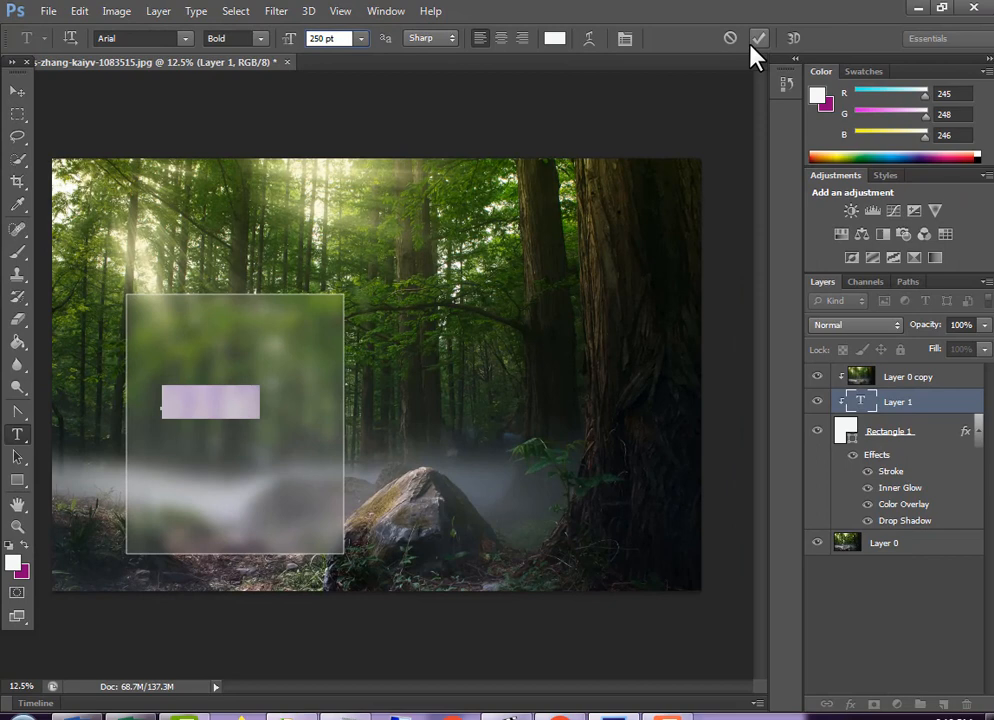
click(759, 38)
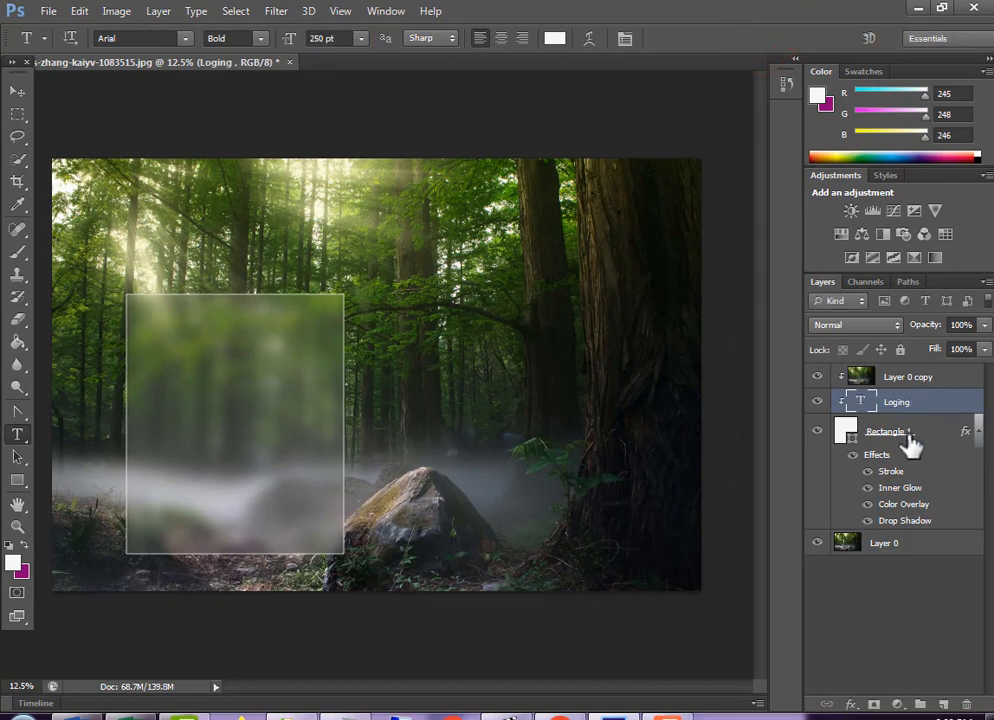
Step: Place the Loging text layer above the blurred photo copy, and activate the Move tool
drag(912, 404, 898, 368)
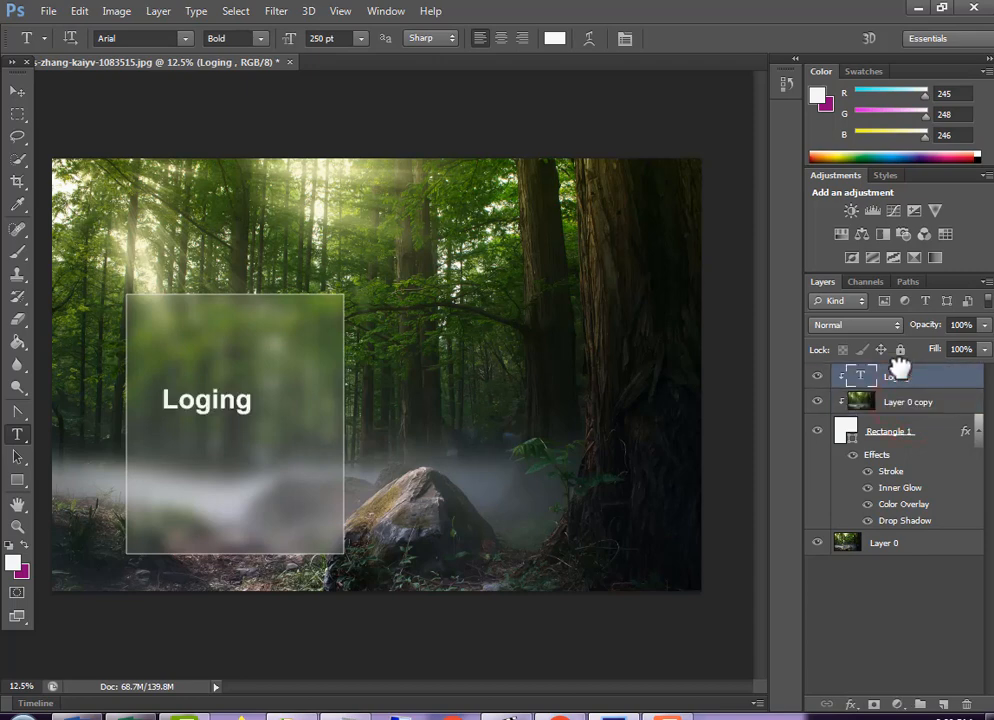
click(235, 408)
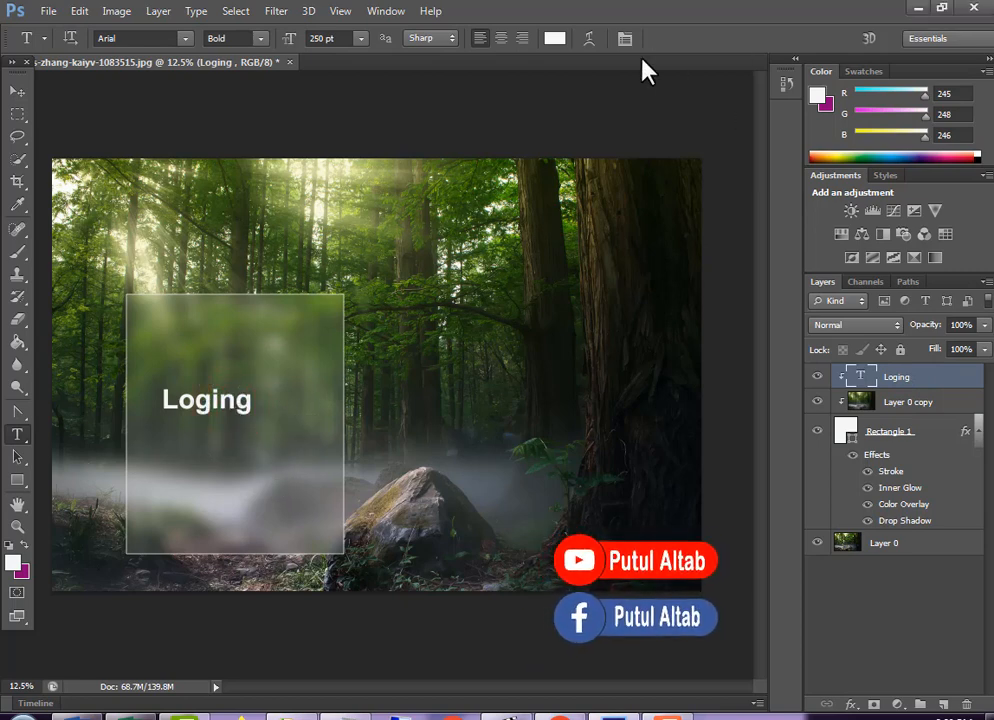
click(18, 92)
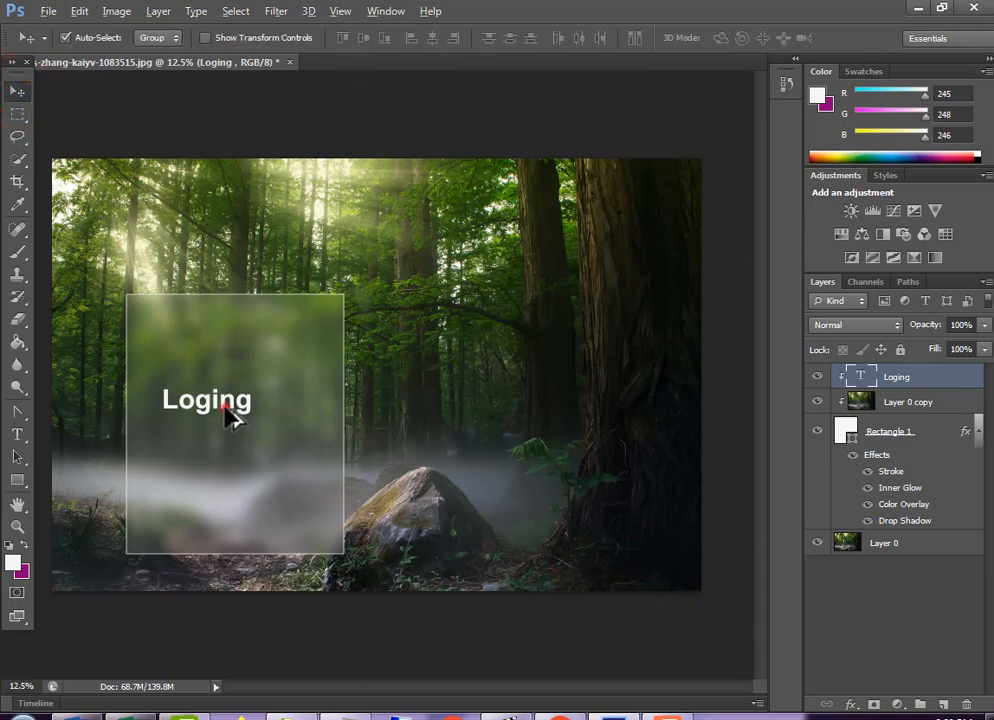
Step: Duplicate the Loging text three times down the glass panel, center the original near the panel's top, and place the first copy below it
drag(228, 418, 232, 530)
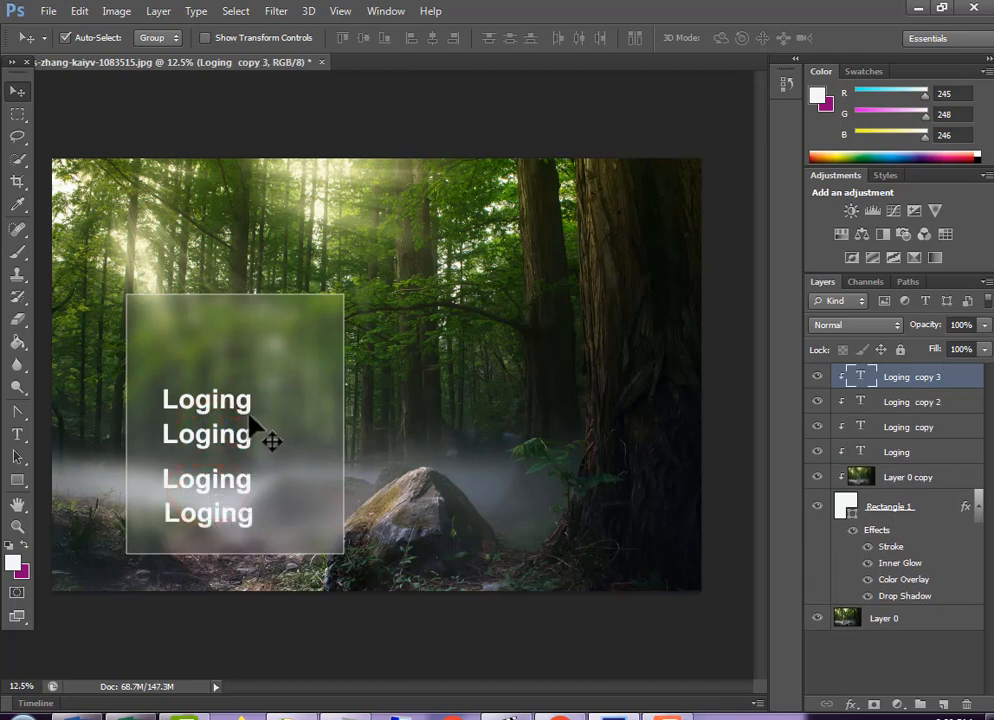
drag(231, 405, 247, 356)
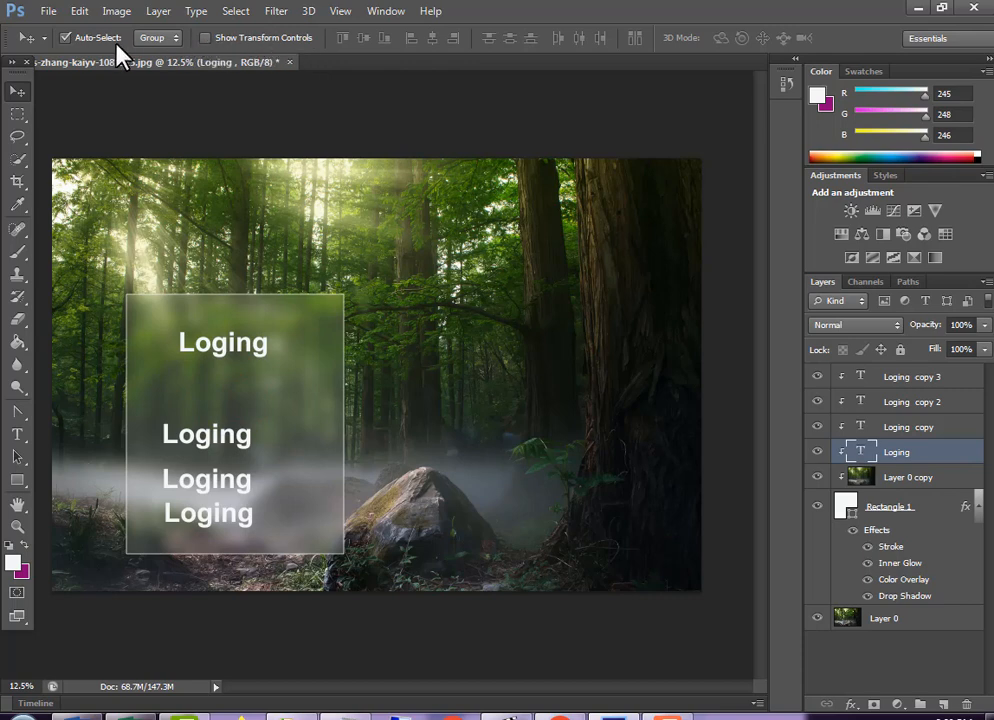
drag(243, 348, 252, 390)
drag(200, 450, 197, 420)
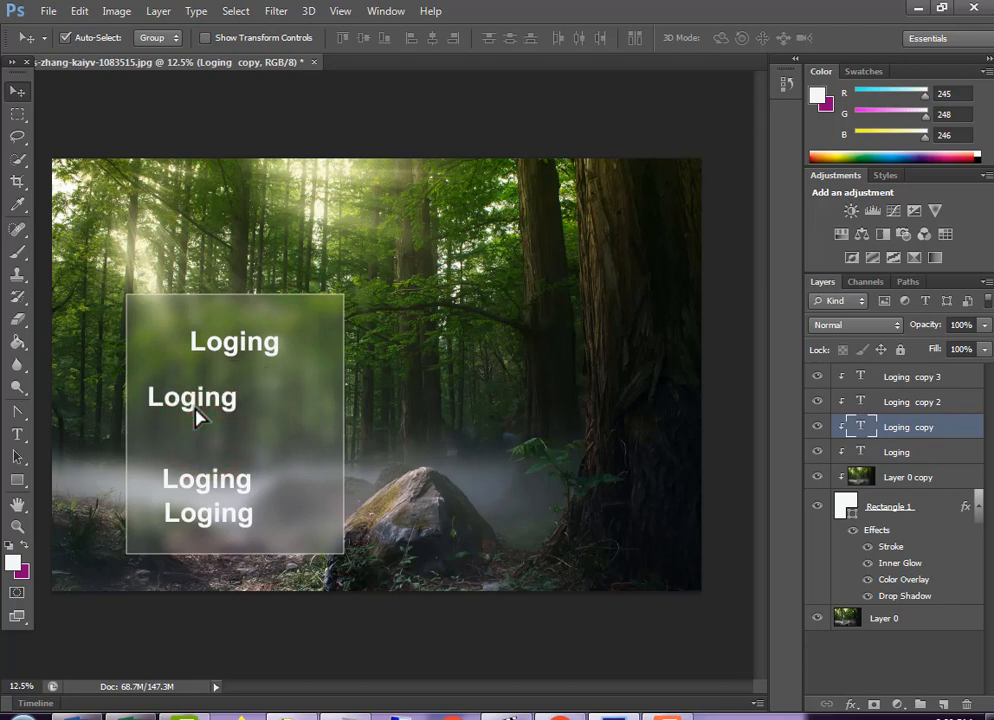
Step: Change the first Loging copy to "User Id___" and scale it down to about 168 pt below the title
click(17, 434)
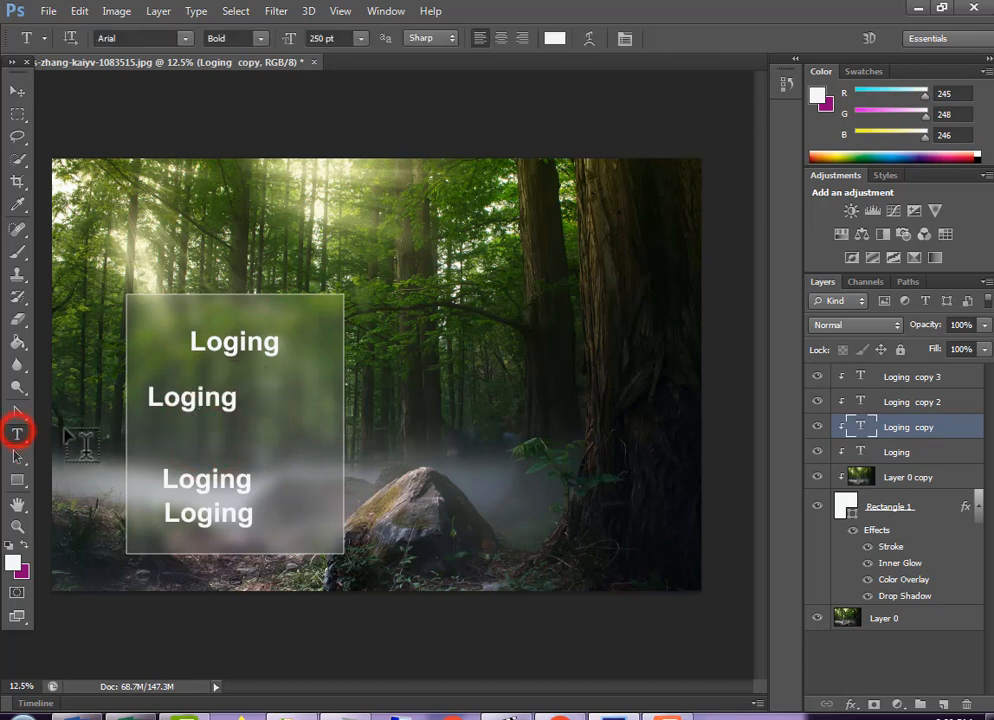
click(179, 399)
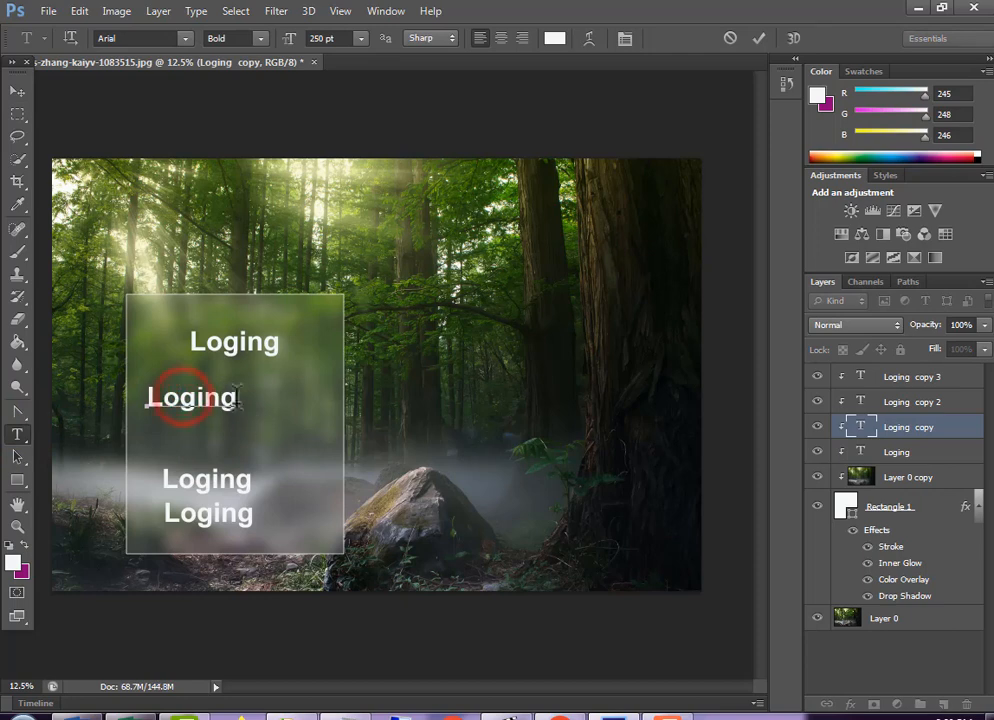
double_click(236, 397)
text(User Id____)
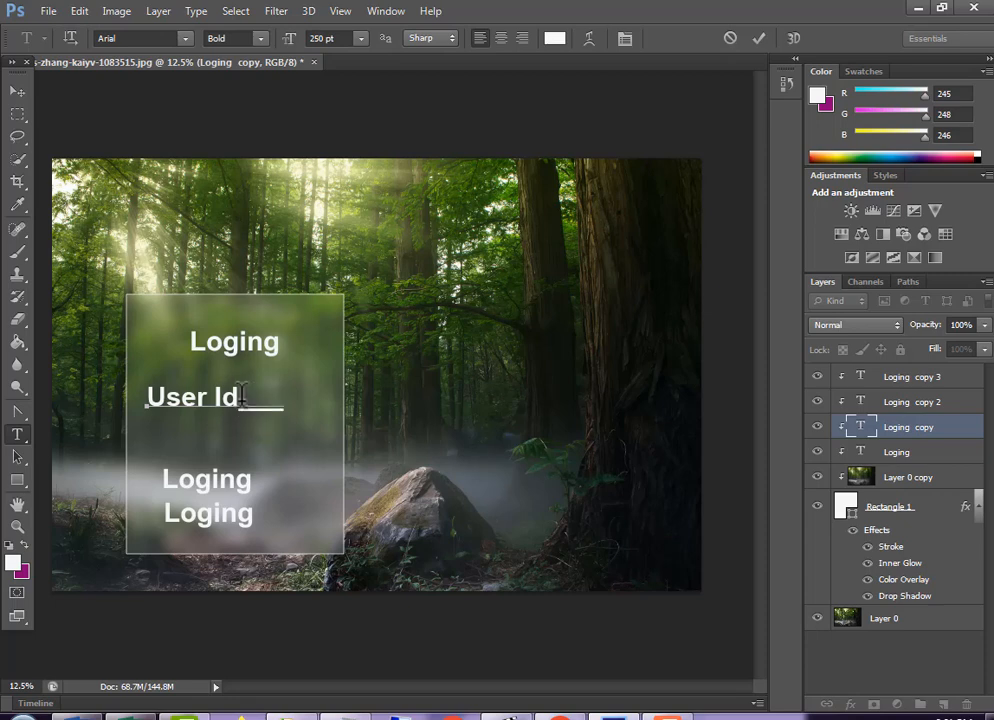
key(ctrl)
drag(283, 447, 236, 421)
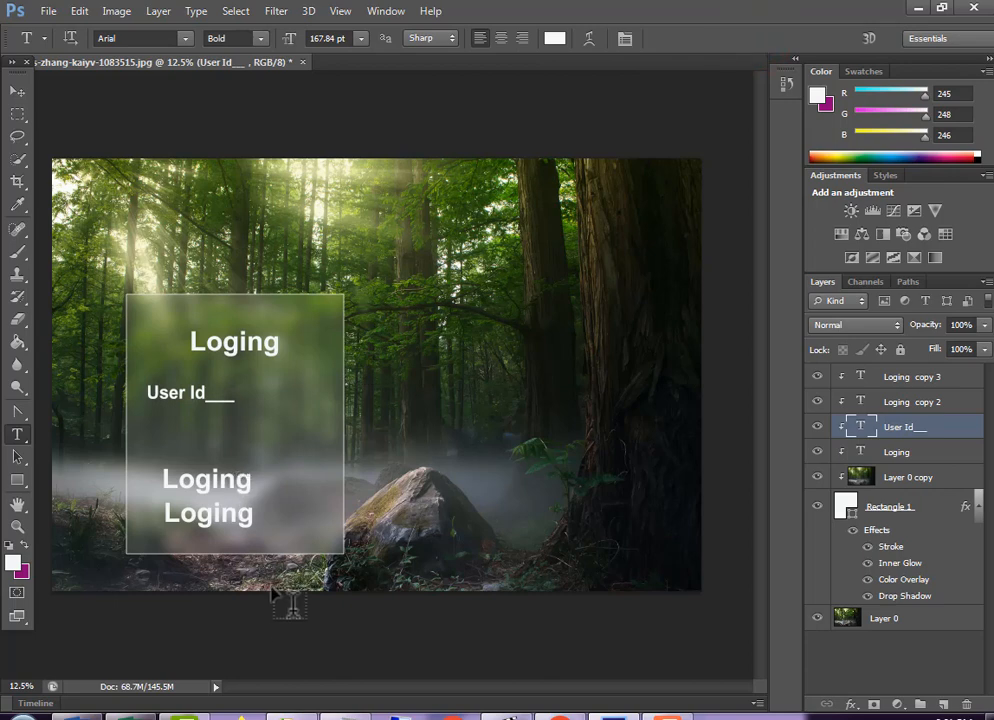
Step: Change the second Loging copy to "Password____", scaled to about 186 pt and placed directly under the User Id line
click(238, 484)
double_click(252, 485)
text(Password)
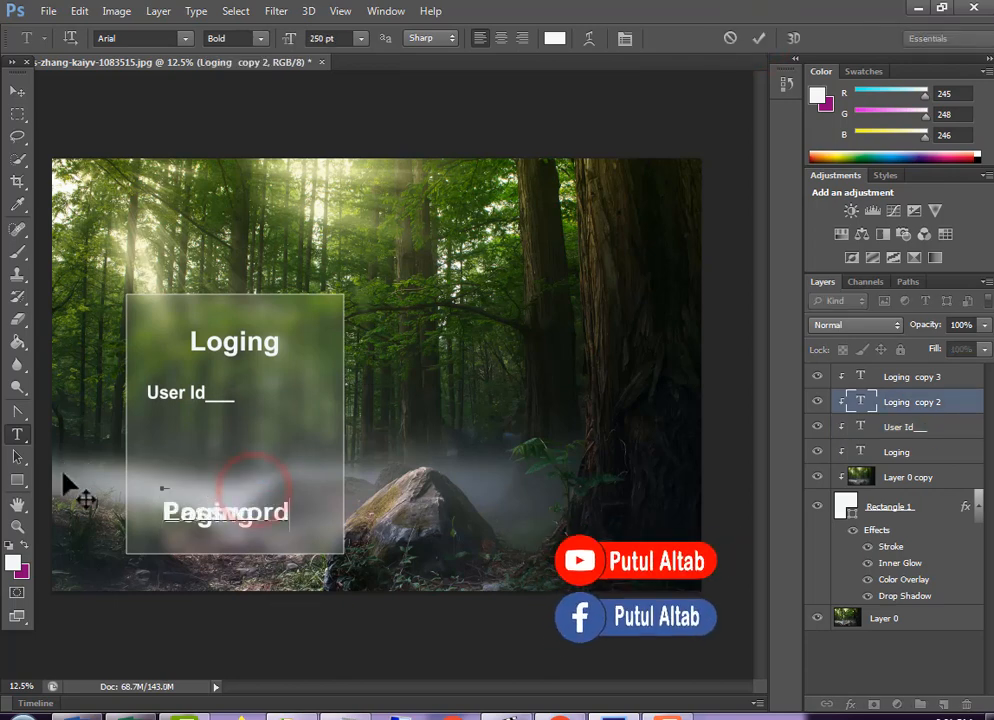
drag(316, 485, 257, 462)
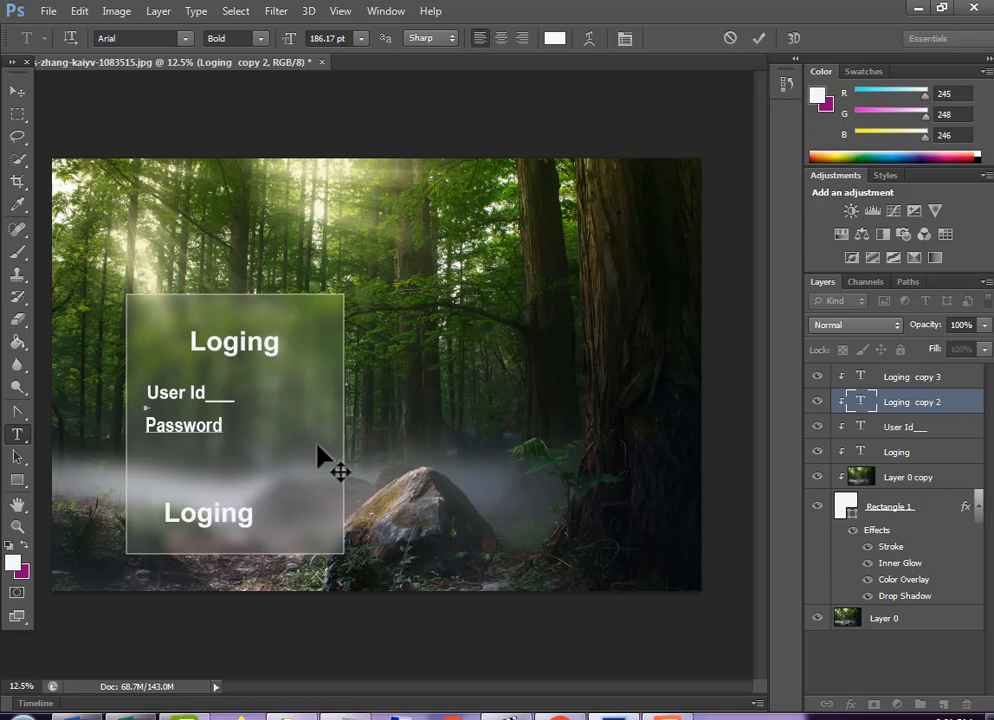
text(____)
click(759, 38)
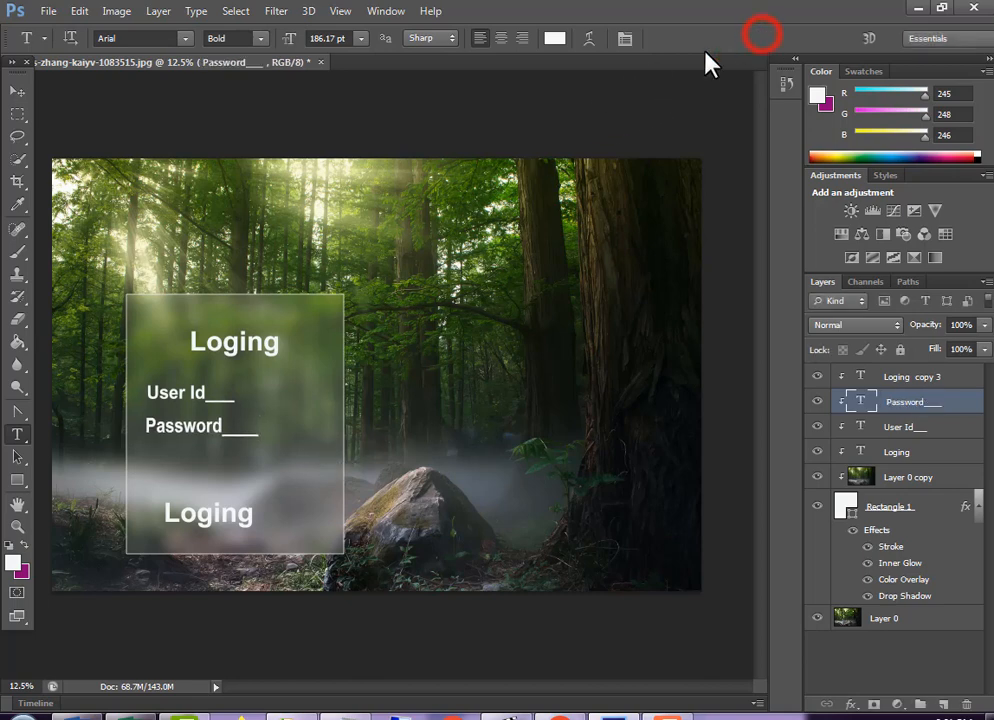
Step: Change the remaining Loging copy to "Submit" and center it in the lower part of the panel
click(248, 510)
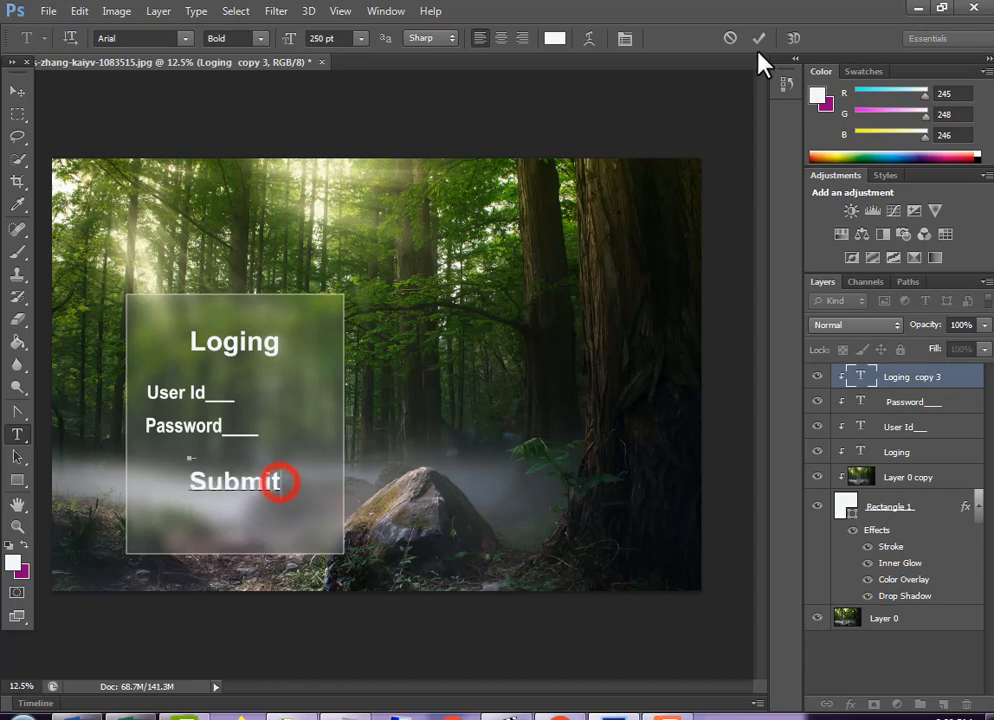
click(759, 38)
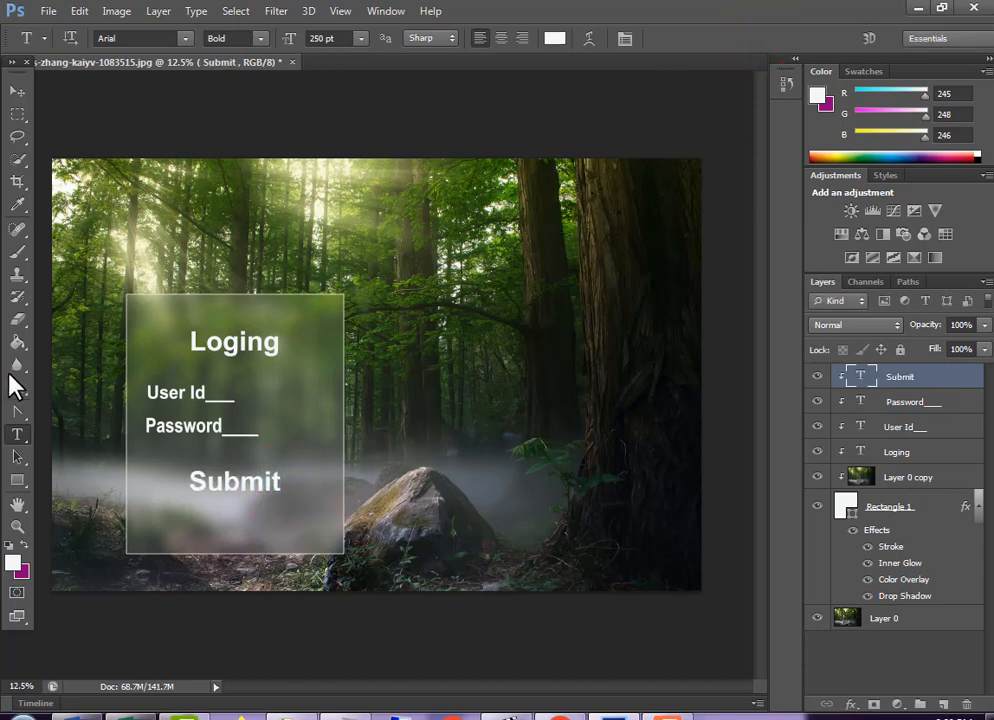
Step: Draw a white rectangle of about 1256 by 376 px around the Submit text and place the Submit layer above it
click(16, 480)
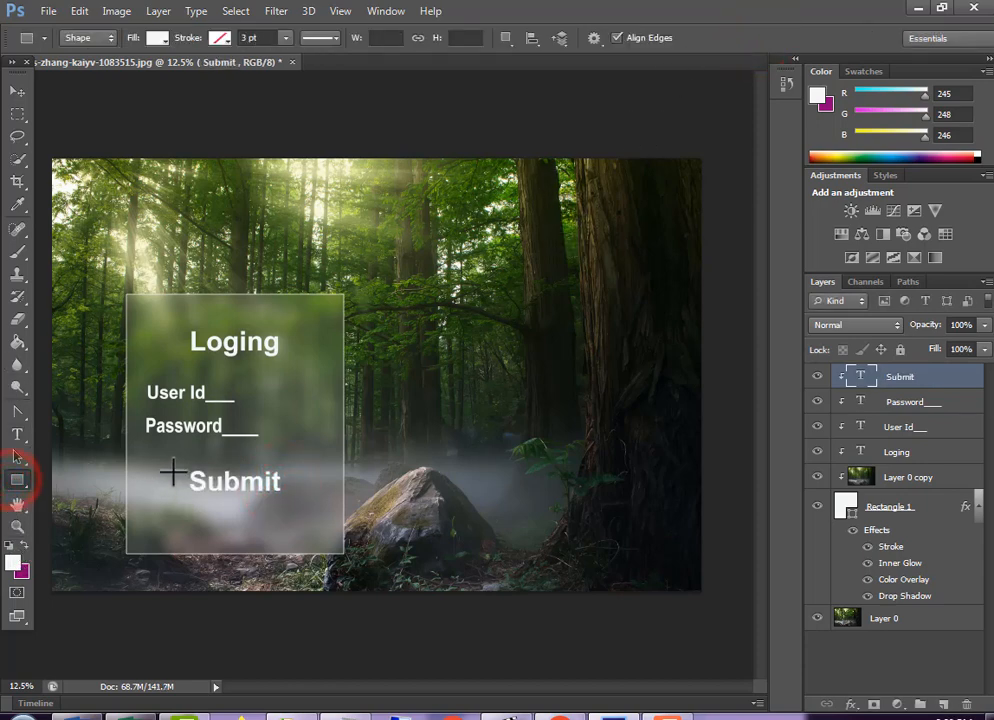
drag(168, 466, 304, 506)
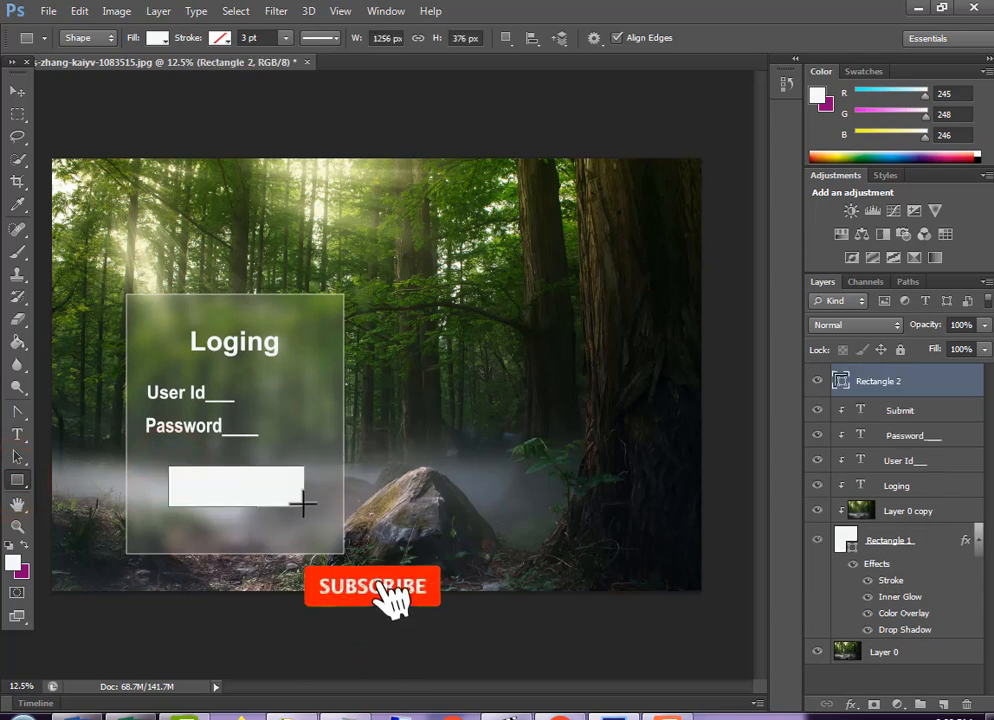
drag(921, 402, 919, 374)
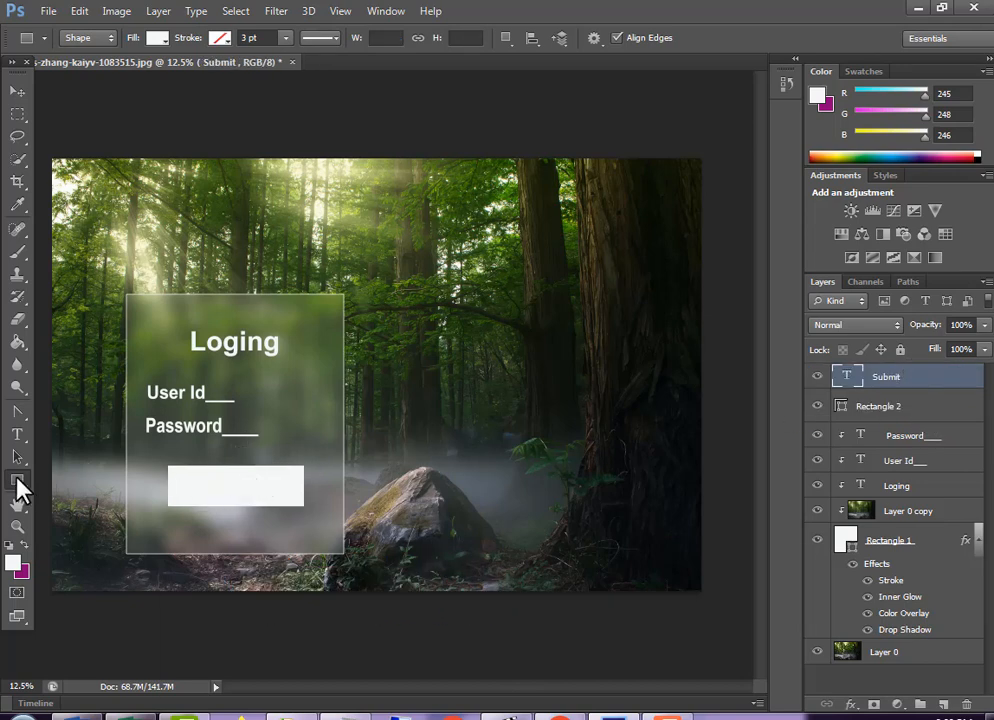
Step: Try yellow, teal, purple and lilac fills on the Submit button rectangle, and set its fill to a muted grey
click(17, 480)
click(905, 408)
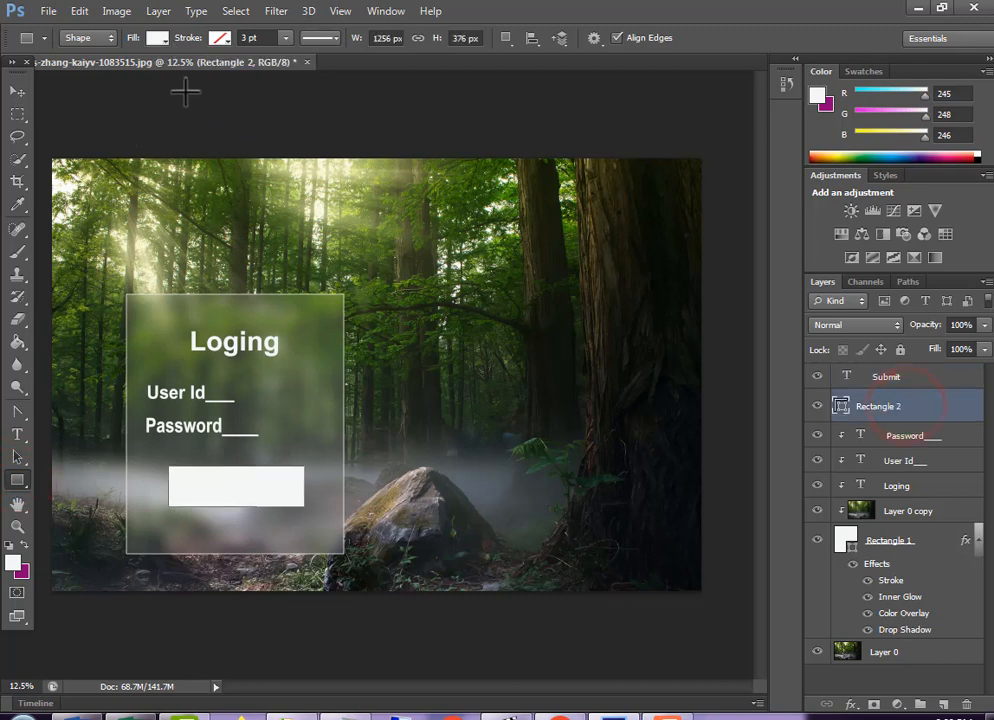
click(157, 40)
click(102, 166)
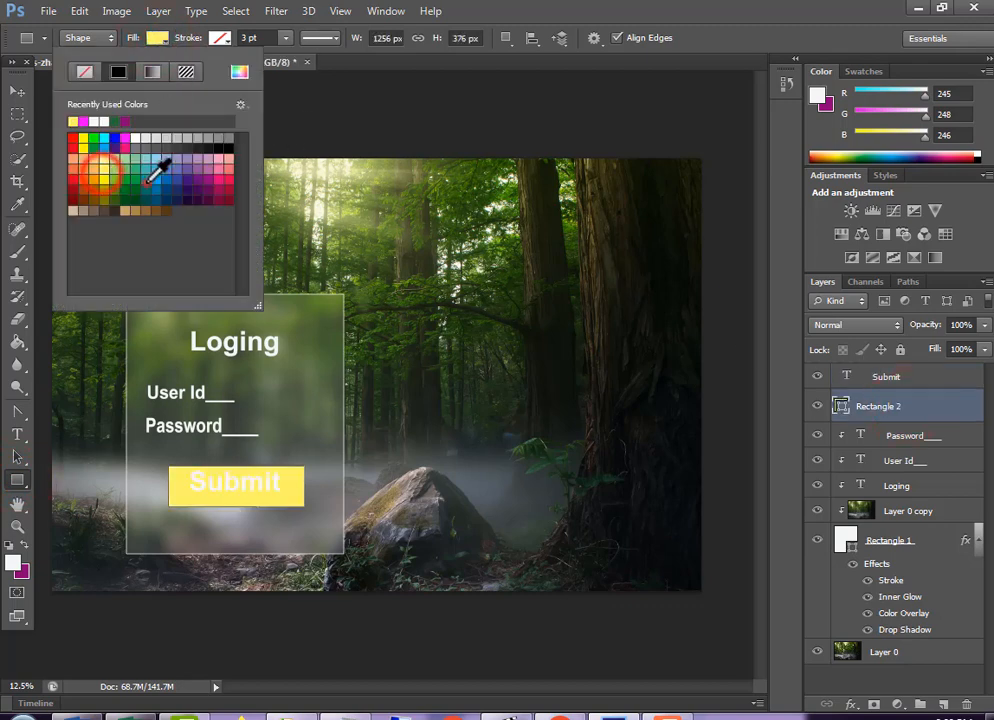
click(147, 180)
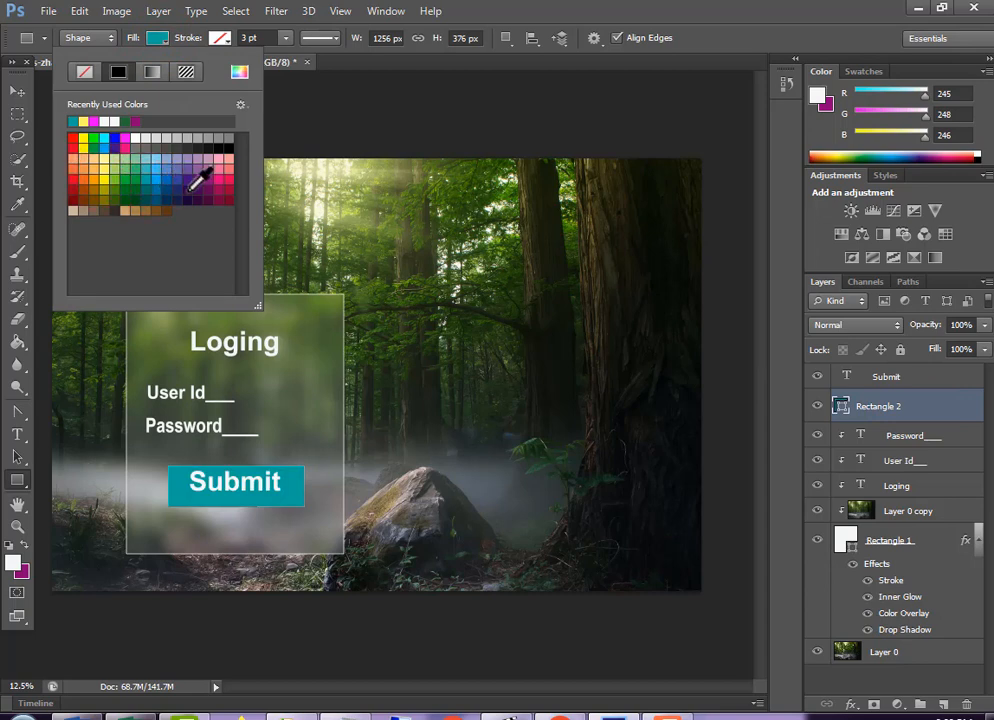
click(188, 188)
click(183, 180)
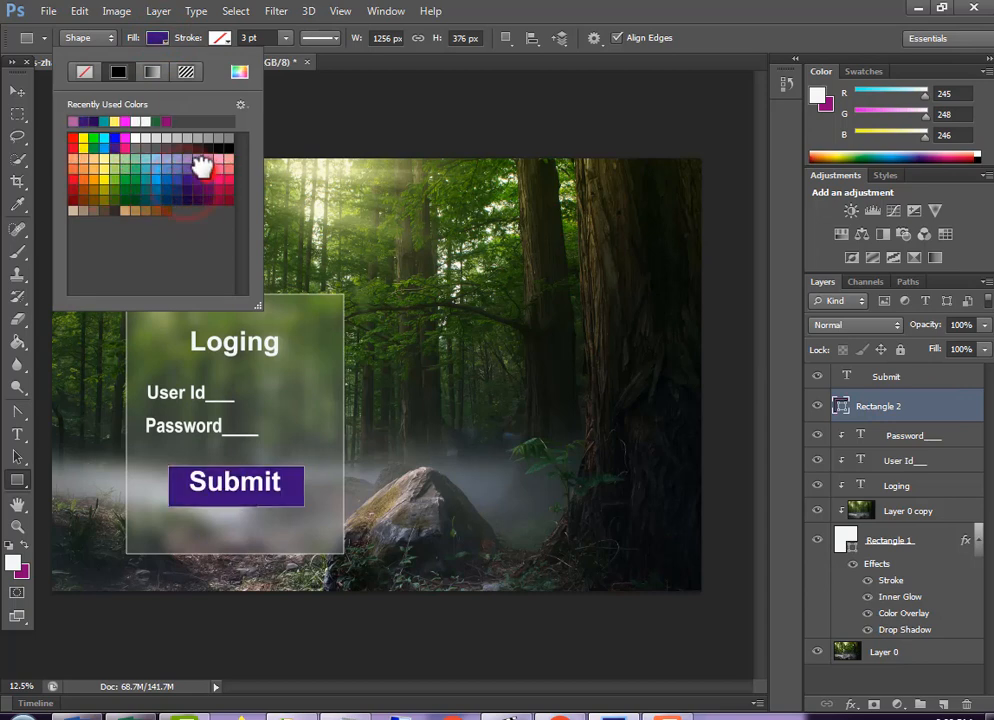
click(208, 165)
click(191, 159)
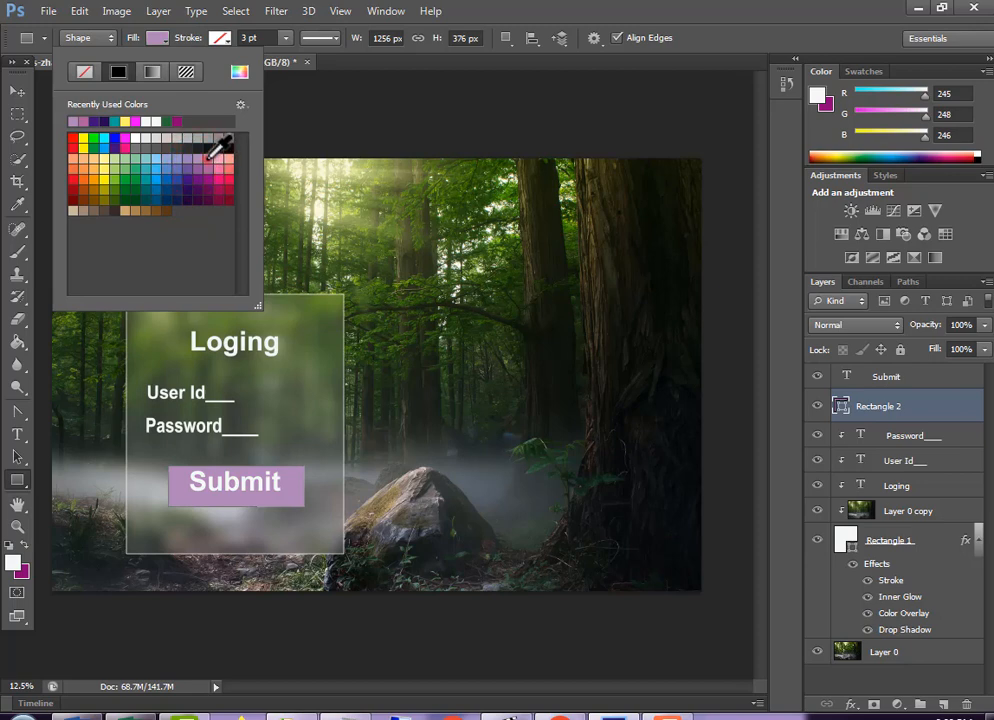
click(210, 155)
click(233, 137)
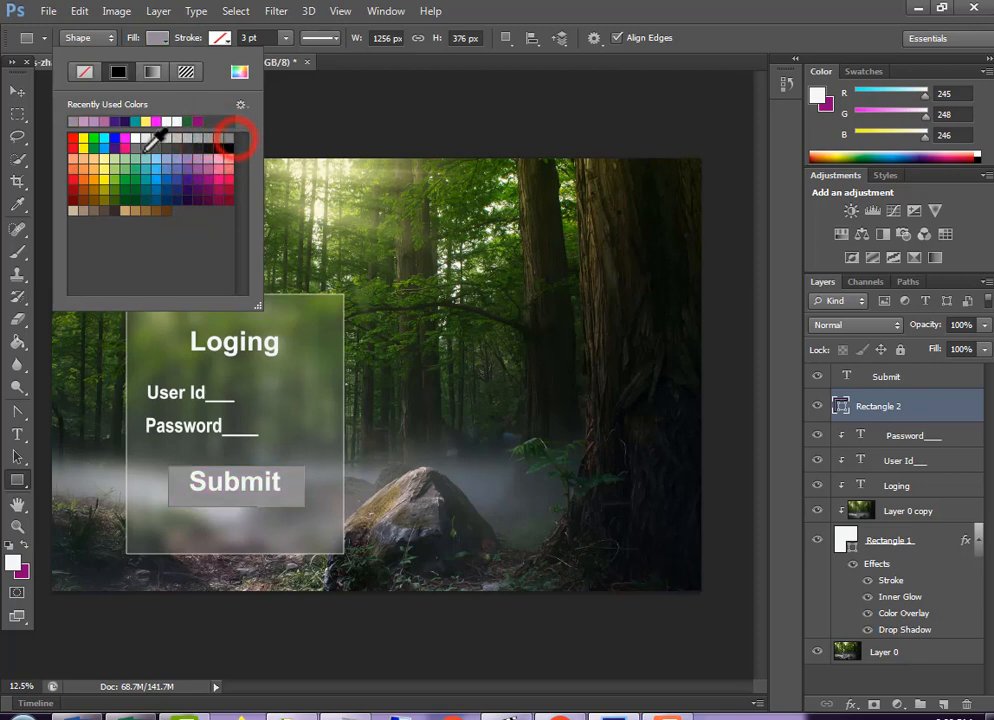